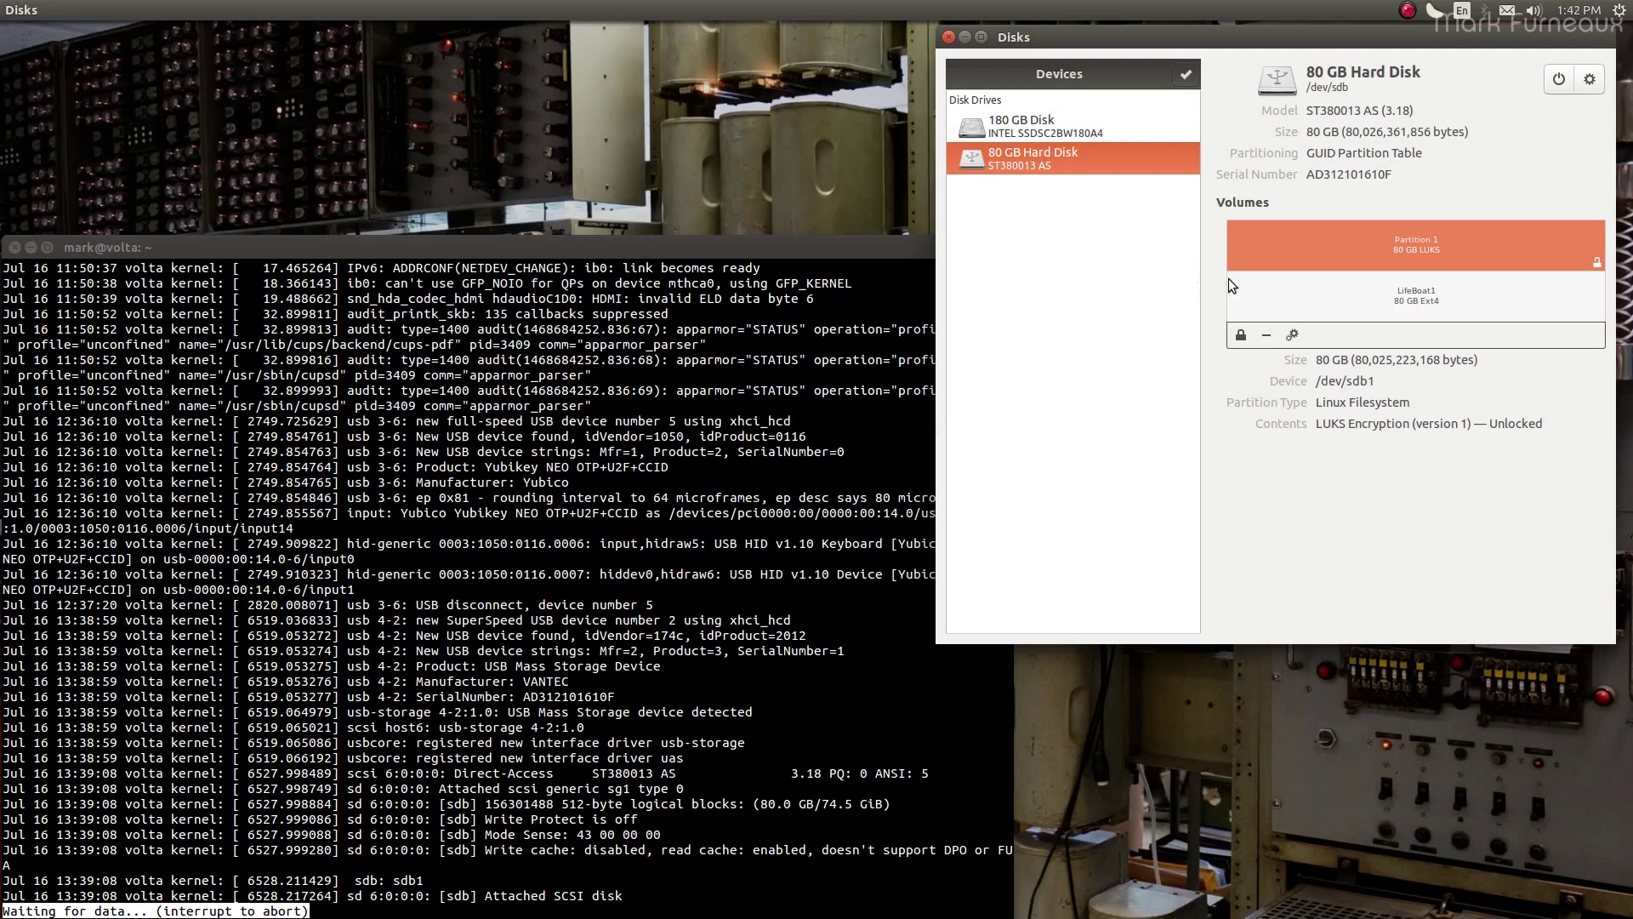
# Mount the LifeBoat1 Ext4 volume inside the unlocked LUKS partition of the 80 GB hard disk
pyautogui.click(1446, 308)
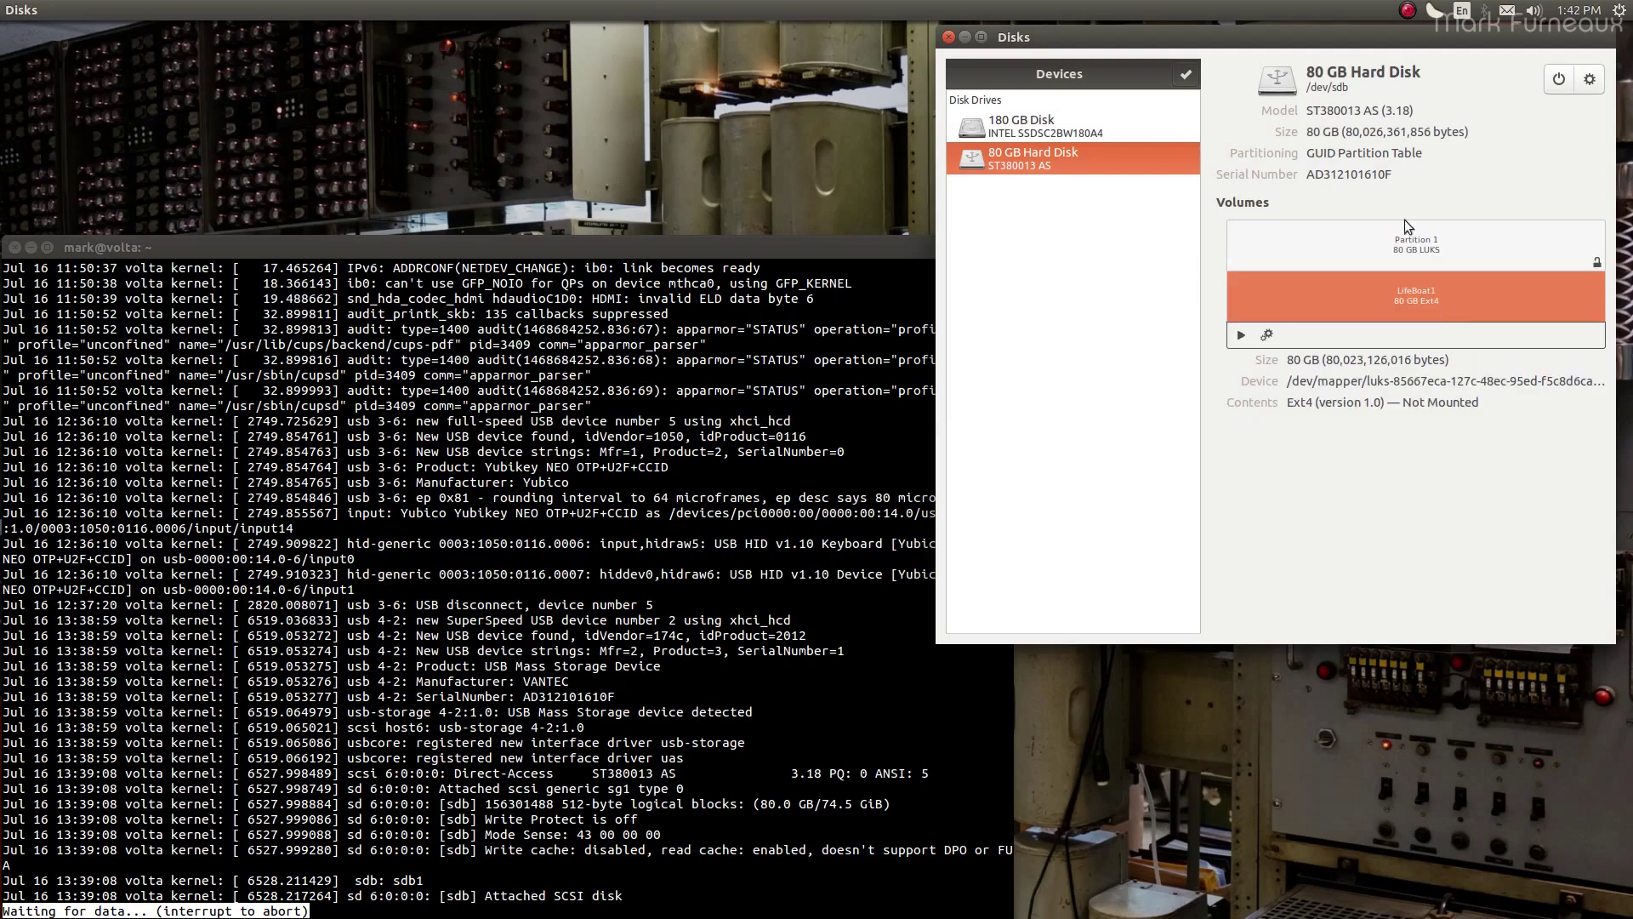
pyautogui.moveTo(1326, 39); pyautogui.dragTo(1318, 51)
pyautogui.click(1355, 268)
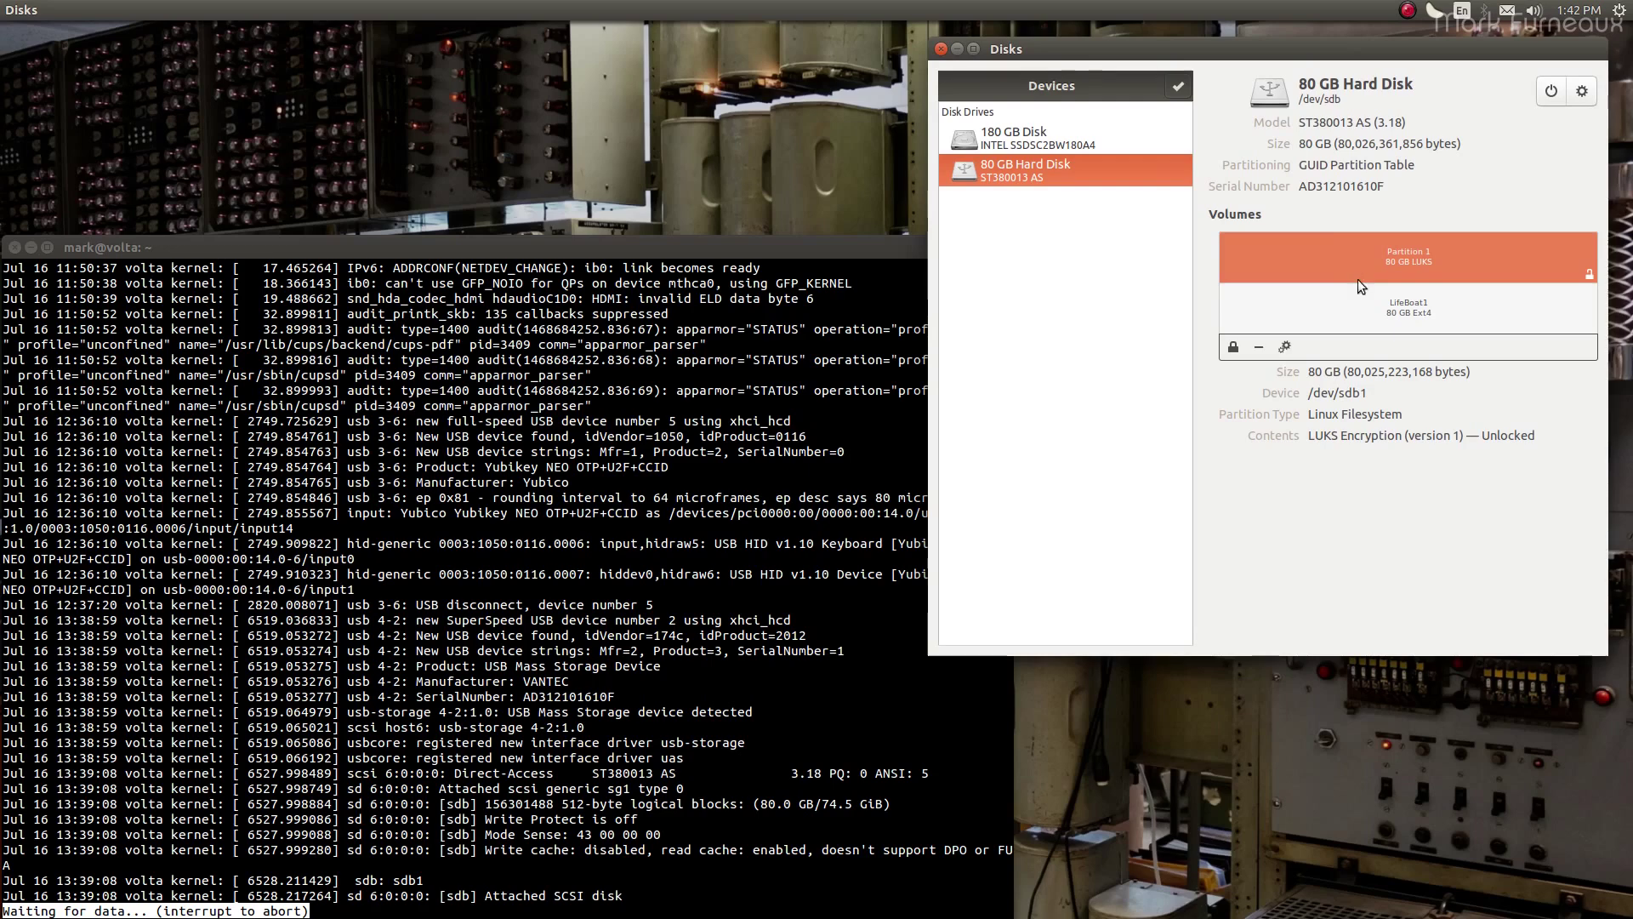
pyautogui.click(1361, 303)
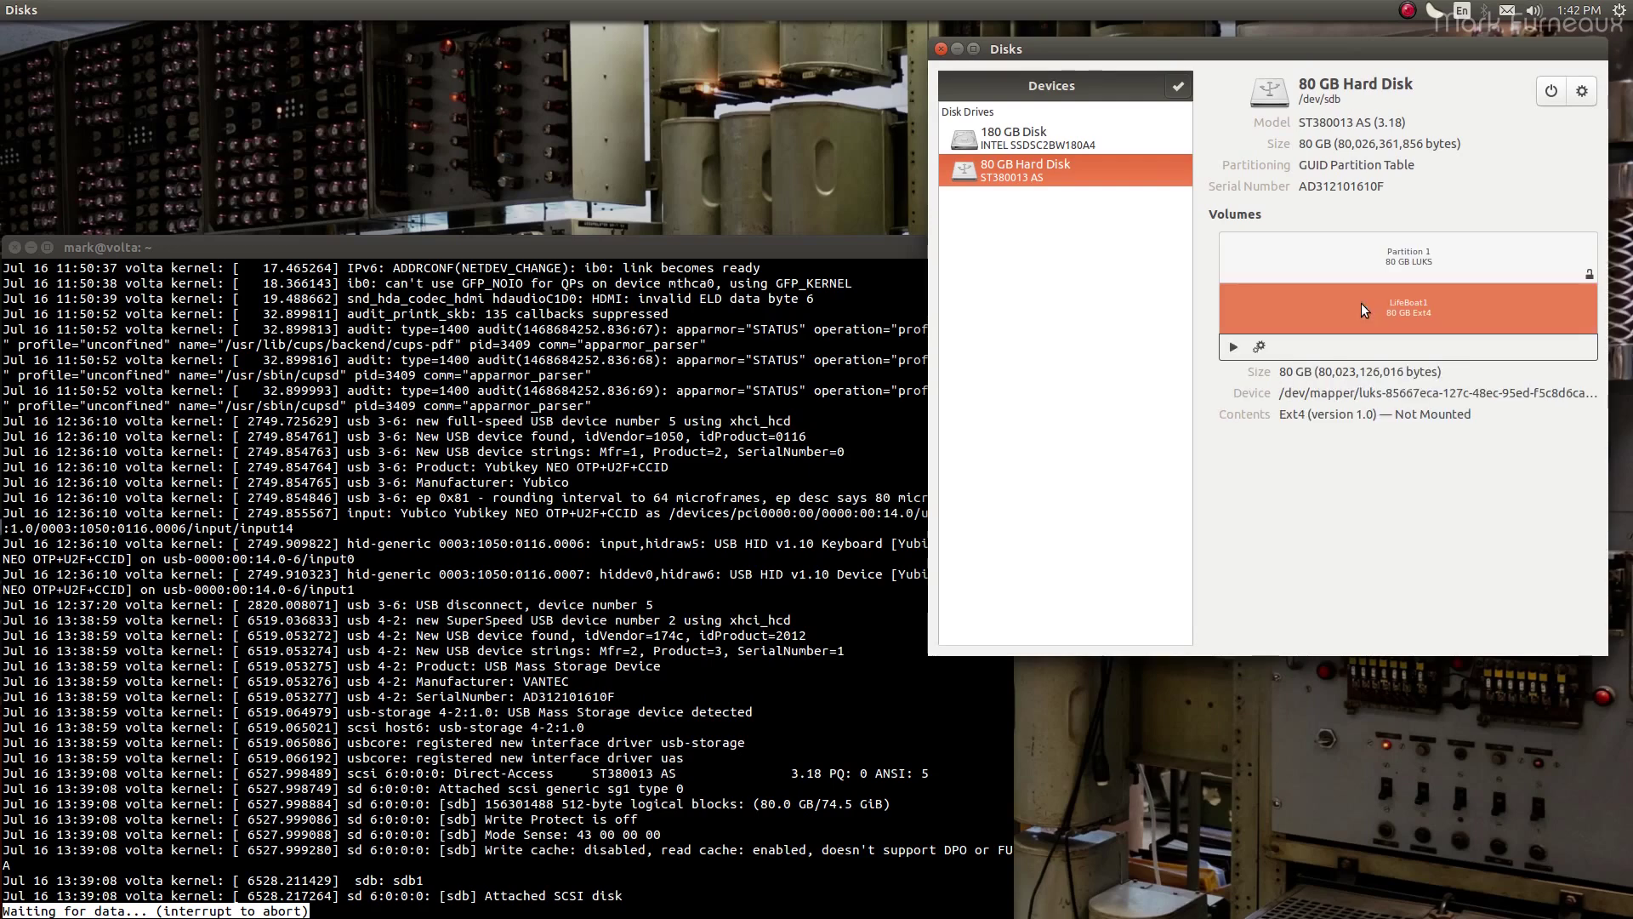
pyautogui.click(1360, 269)
pyautogui.click(1350, 309)
pyautogui.click(1346, 279)
pyautogui.click(1334, 313)
pyautogui.click(1237, 345)
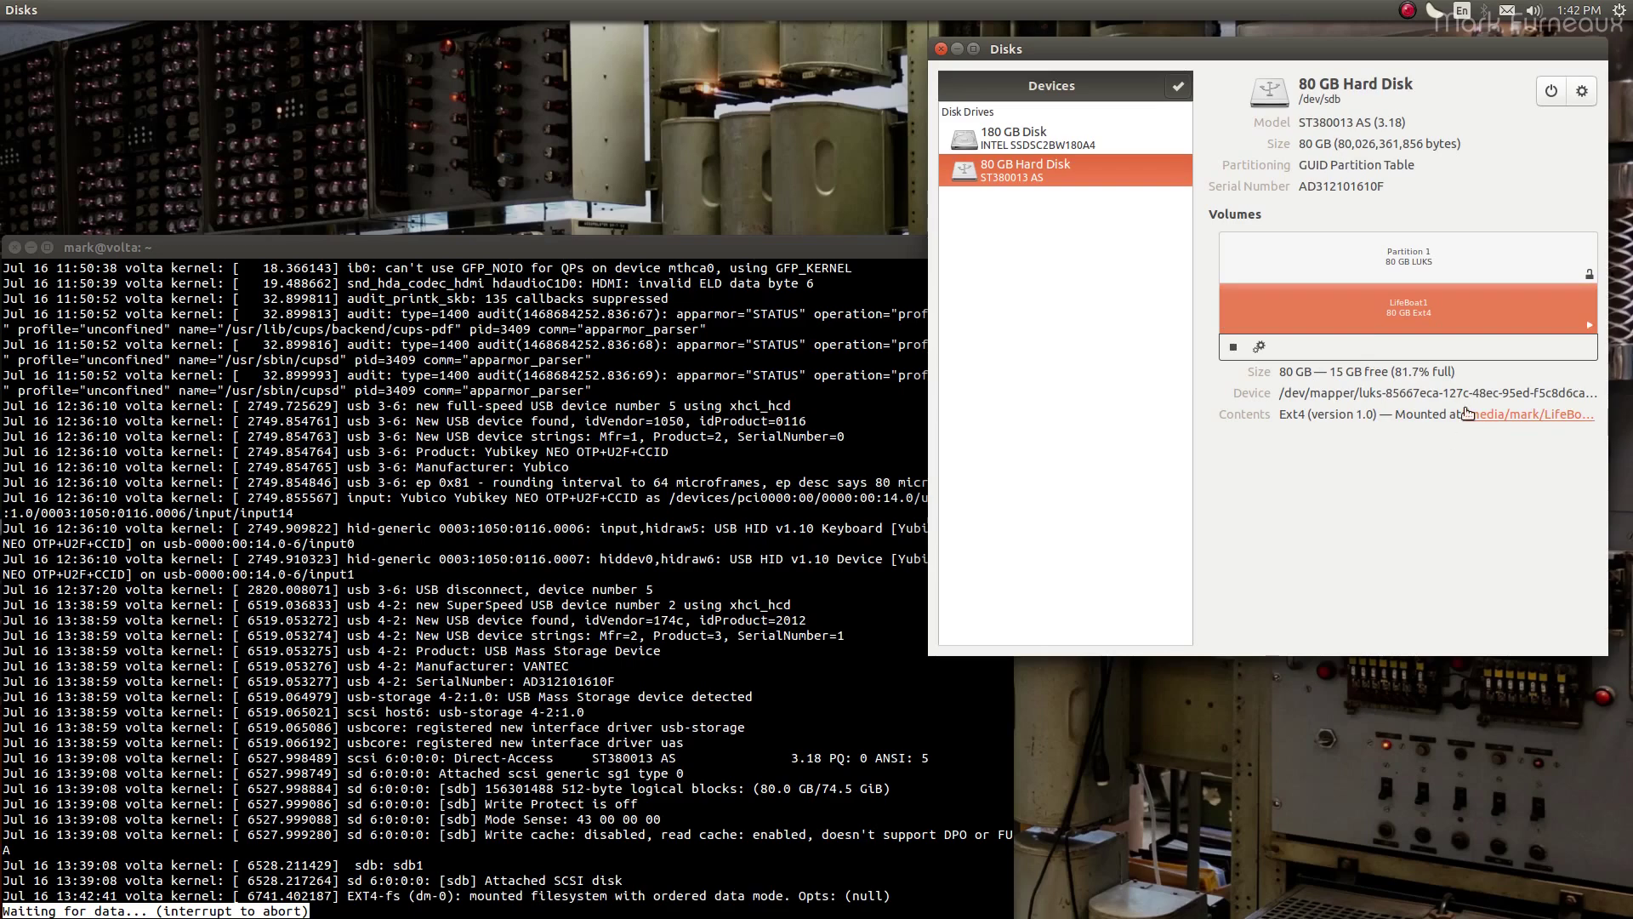
# Open the mounted LifeBoat1 volume's folder and reposition its window to view the backup archives
pyautogui.click(1481, 415)
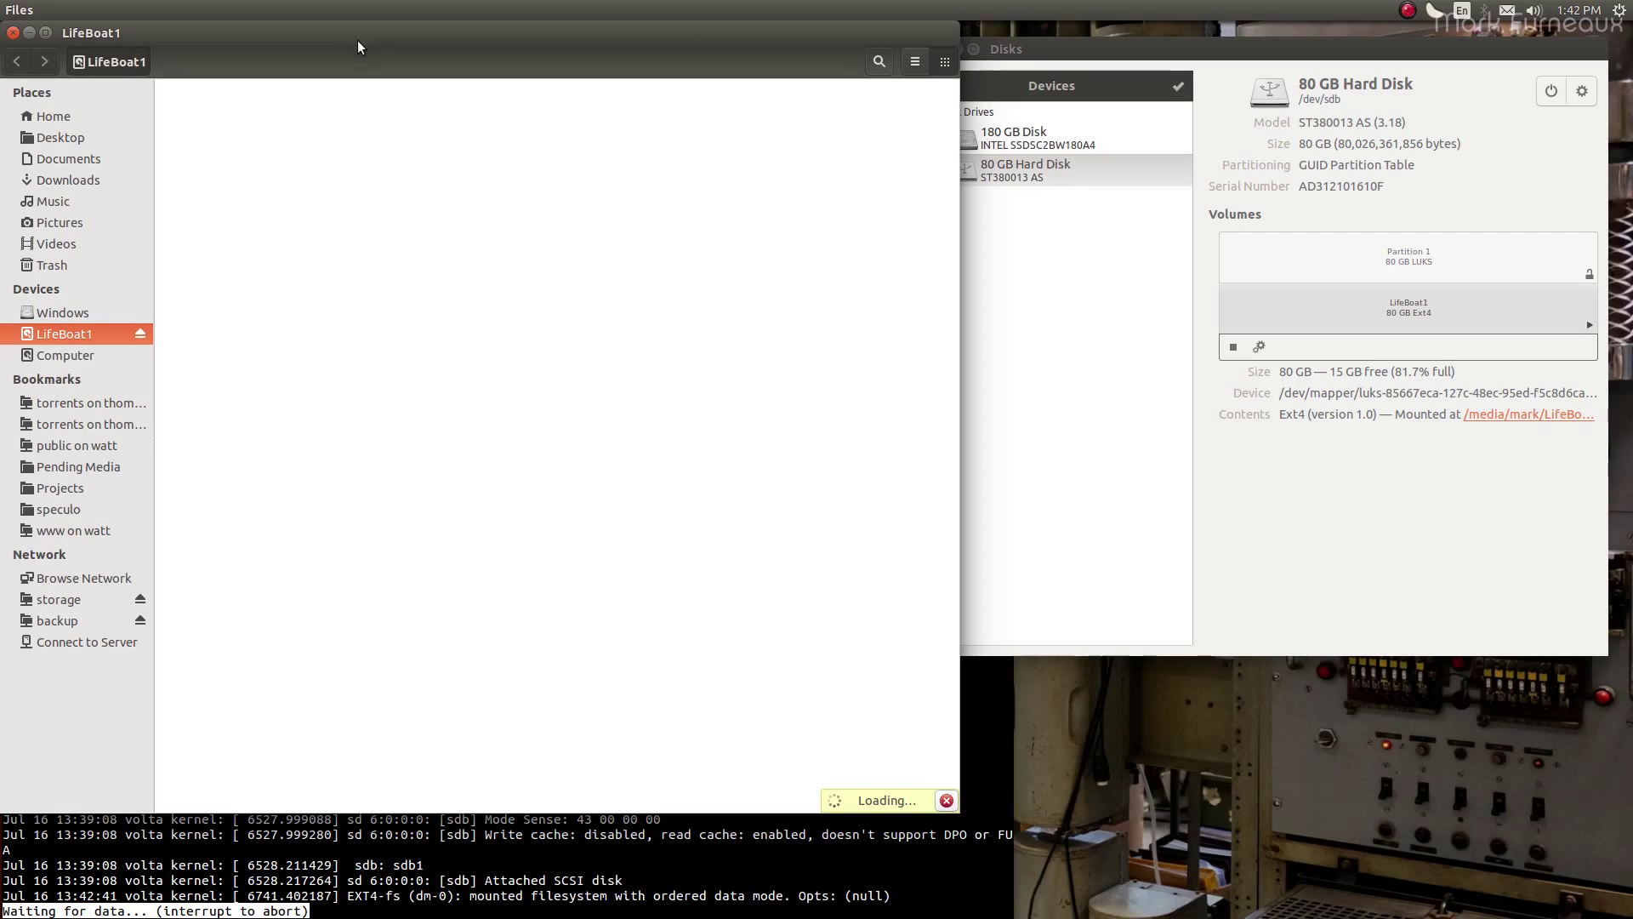
pyautogui.moveTo(357, 38); pyautogui.dragTo(463, 93)
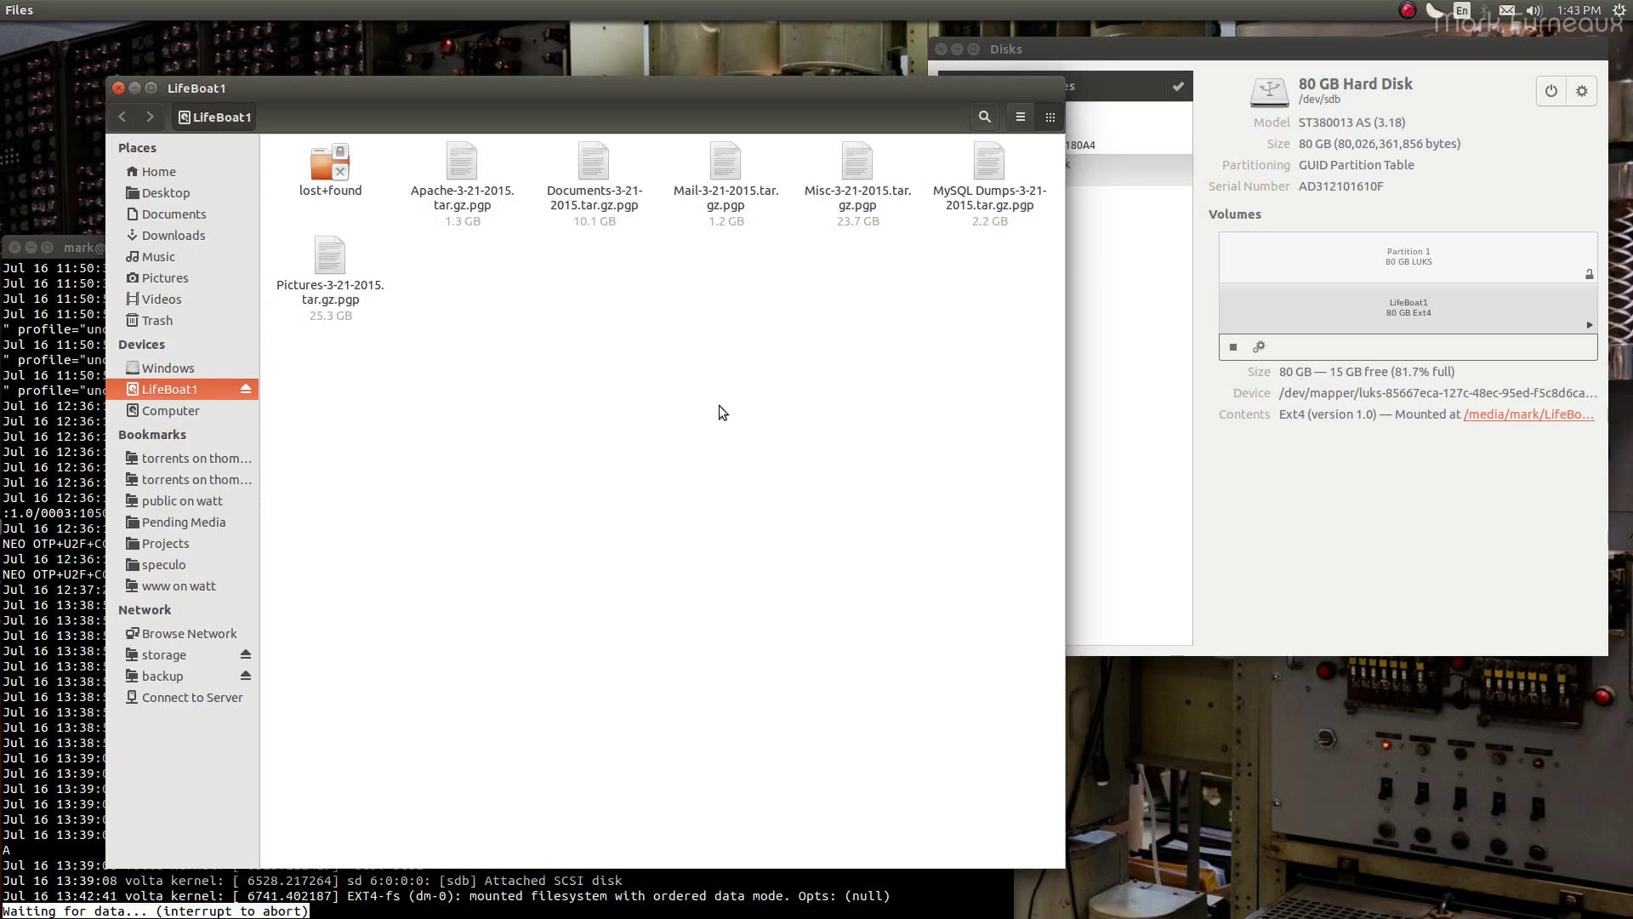
pyautogui.click(1150, 366)
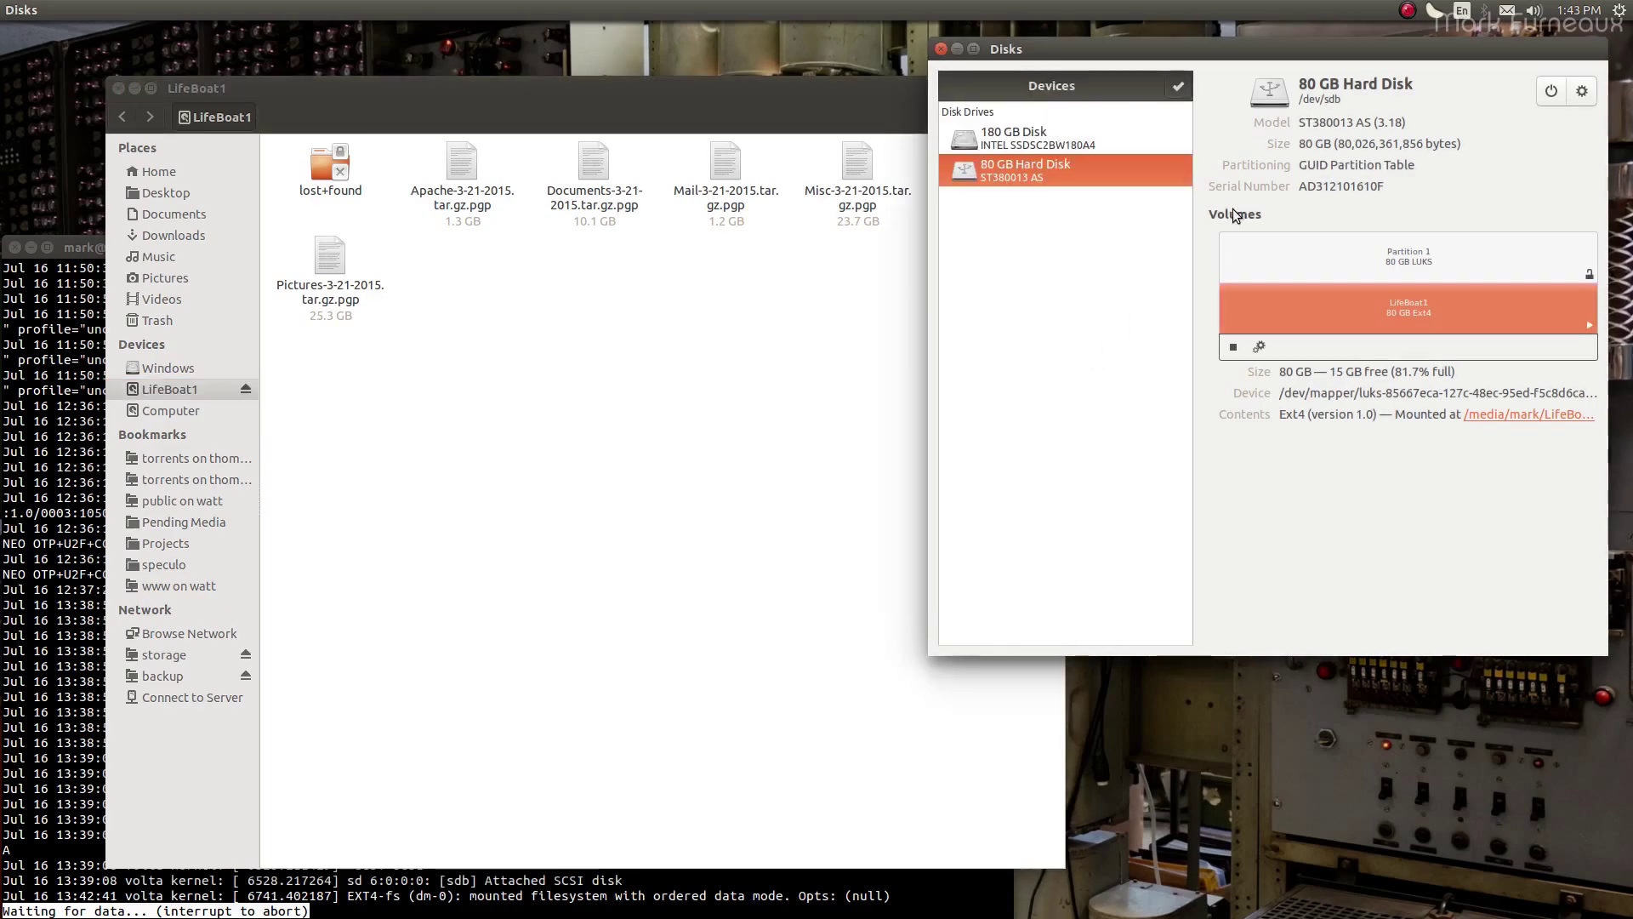
# Open another terminal session and run "sudo smartctl -d sat -a /dev/sdb", authenticating with the sudo password
pyautogui.click(51, 571)
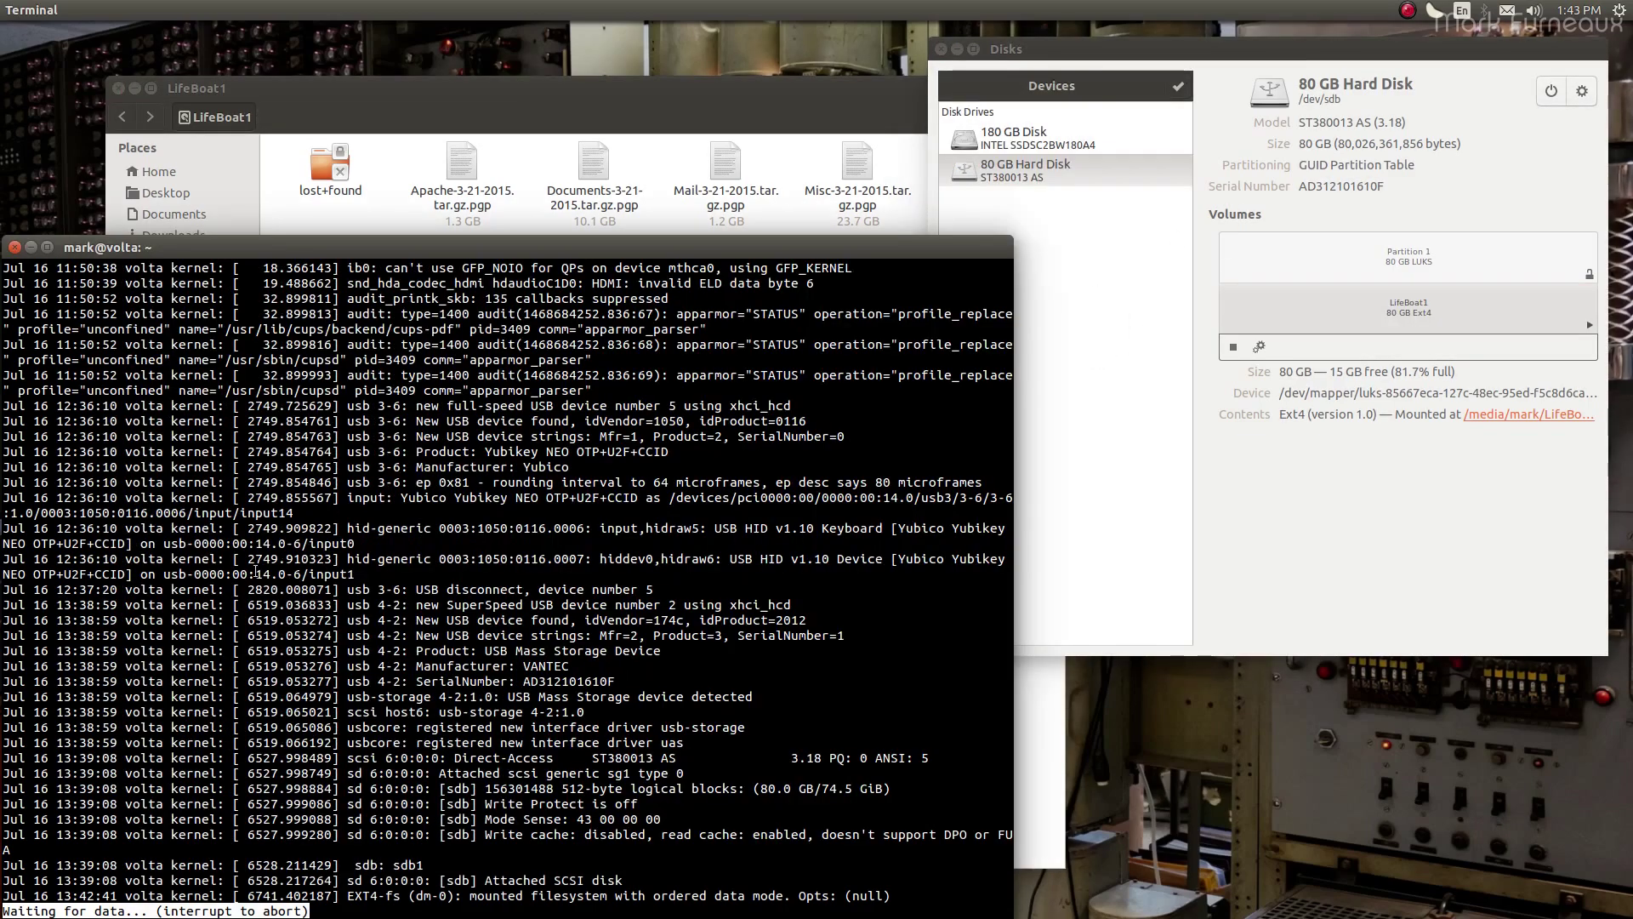
pyautogui.hotkey('ctrl', 'shift', 't')
pyautogui.write('sudo sma')
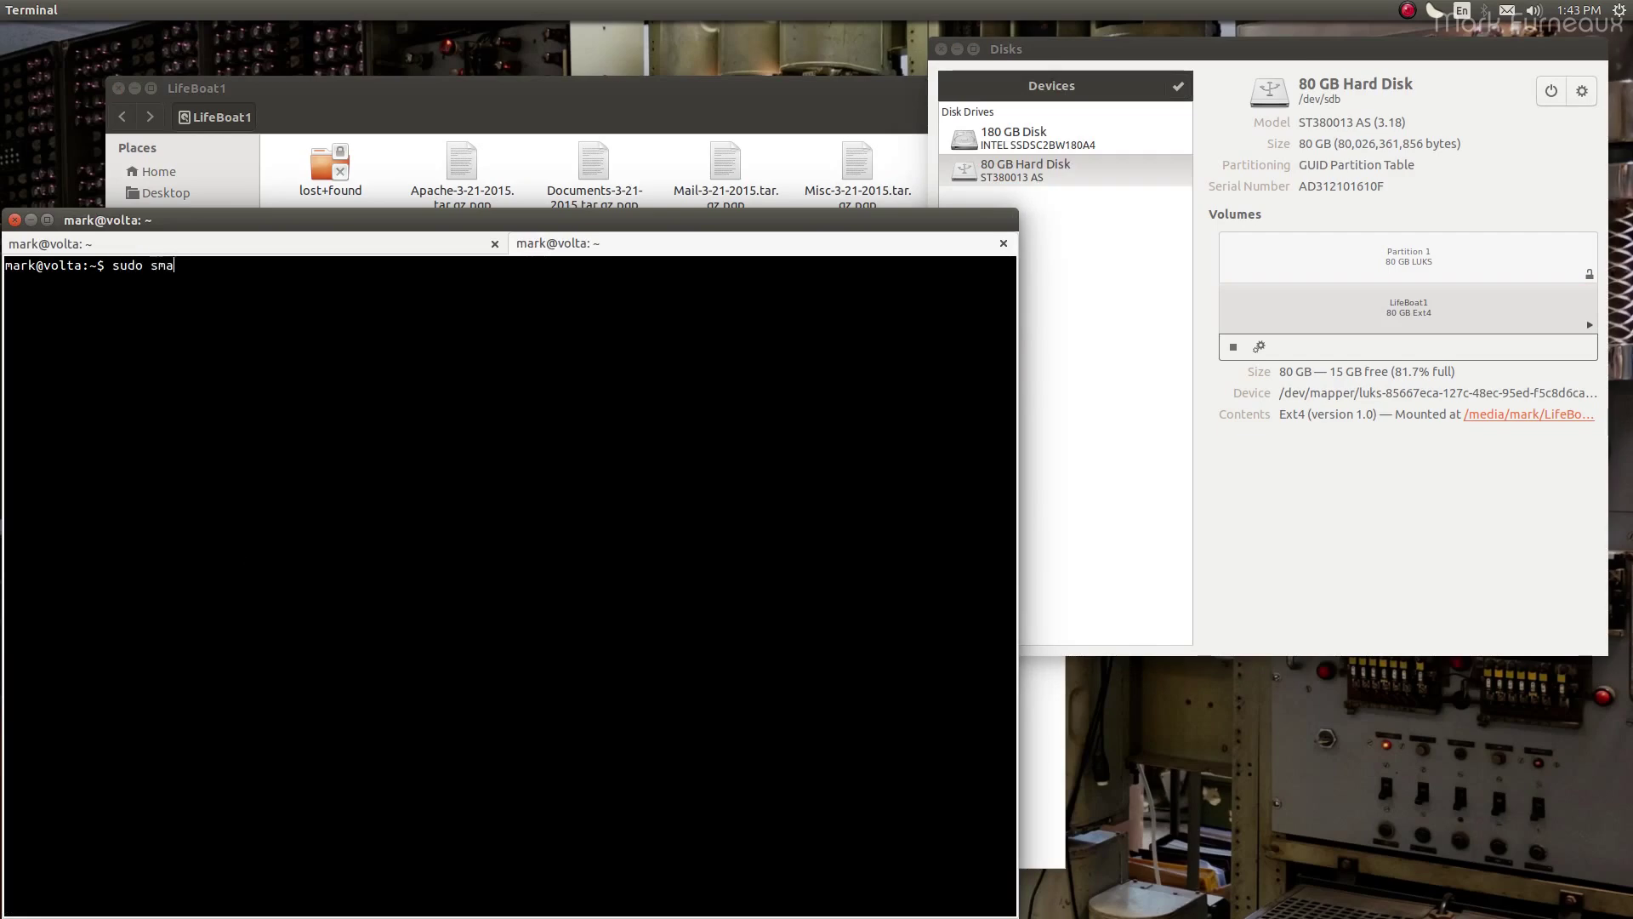
pyautogui.write('rtctl -a /dev/sdb -d sat')
pyautogui.press('Return')
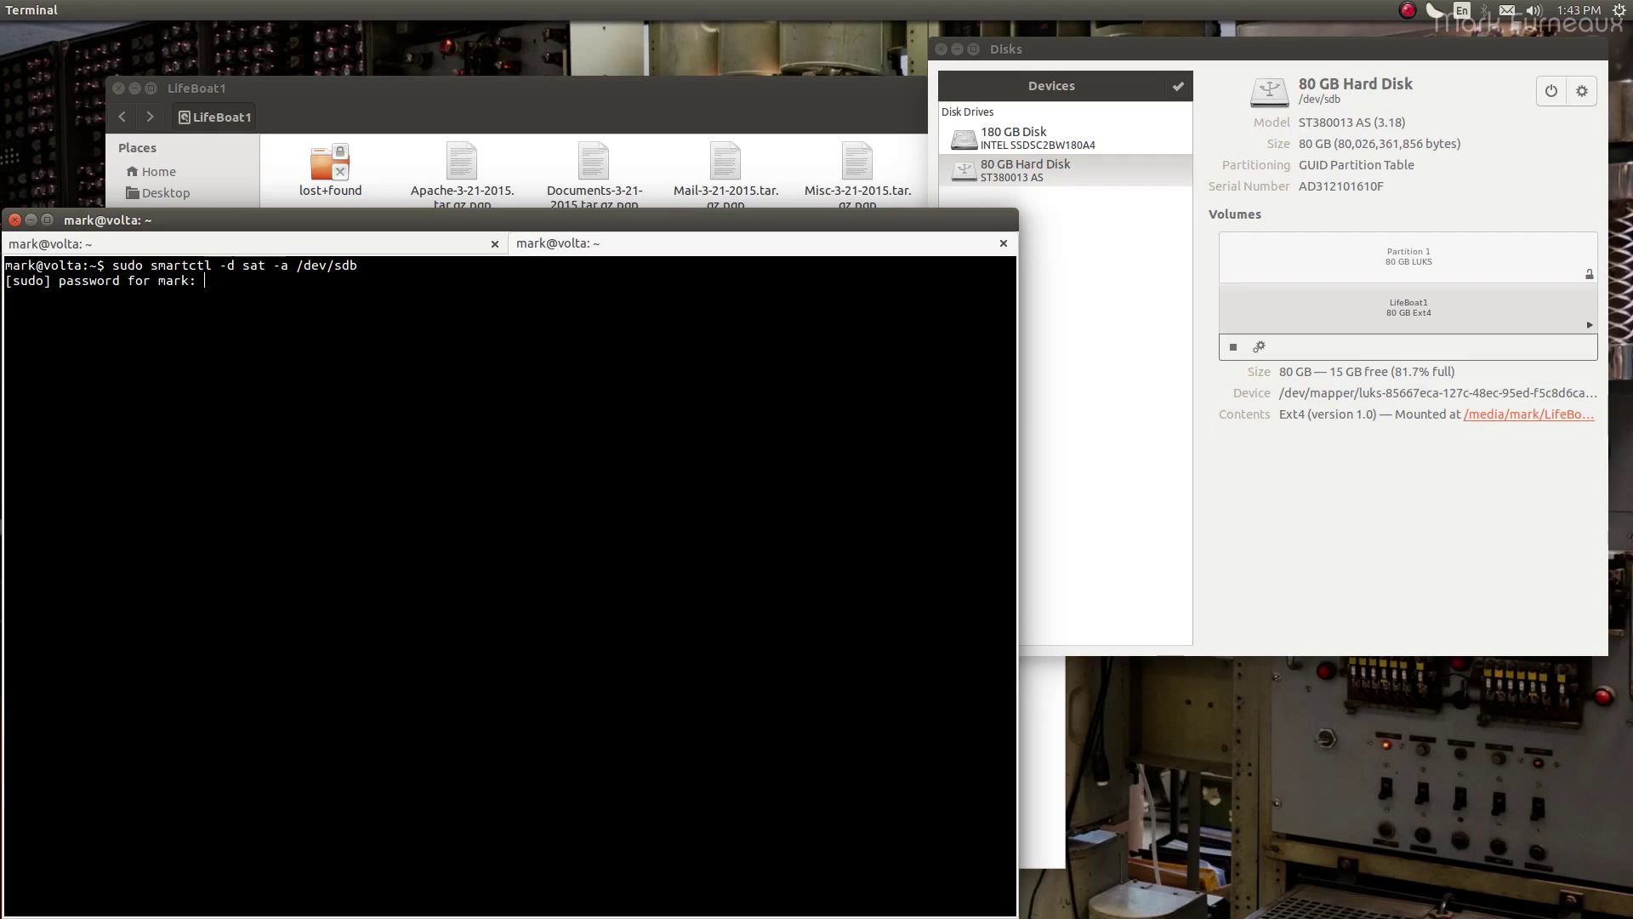
pyautogui.press('Return')
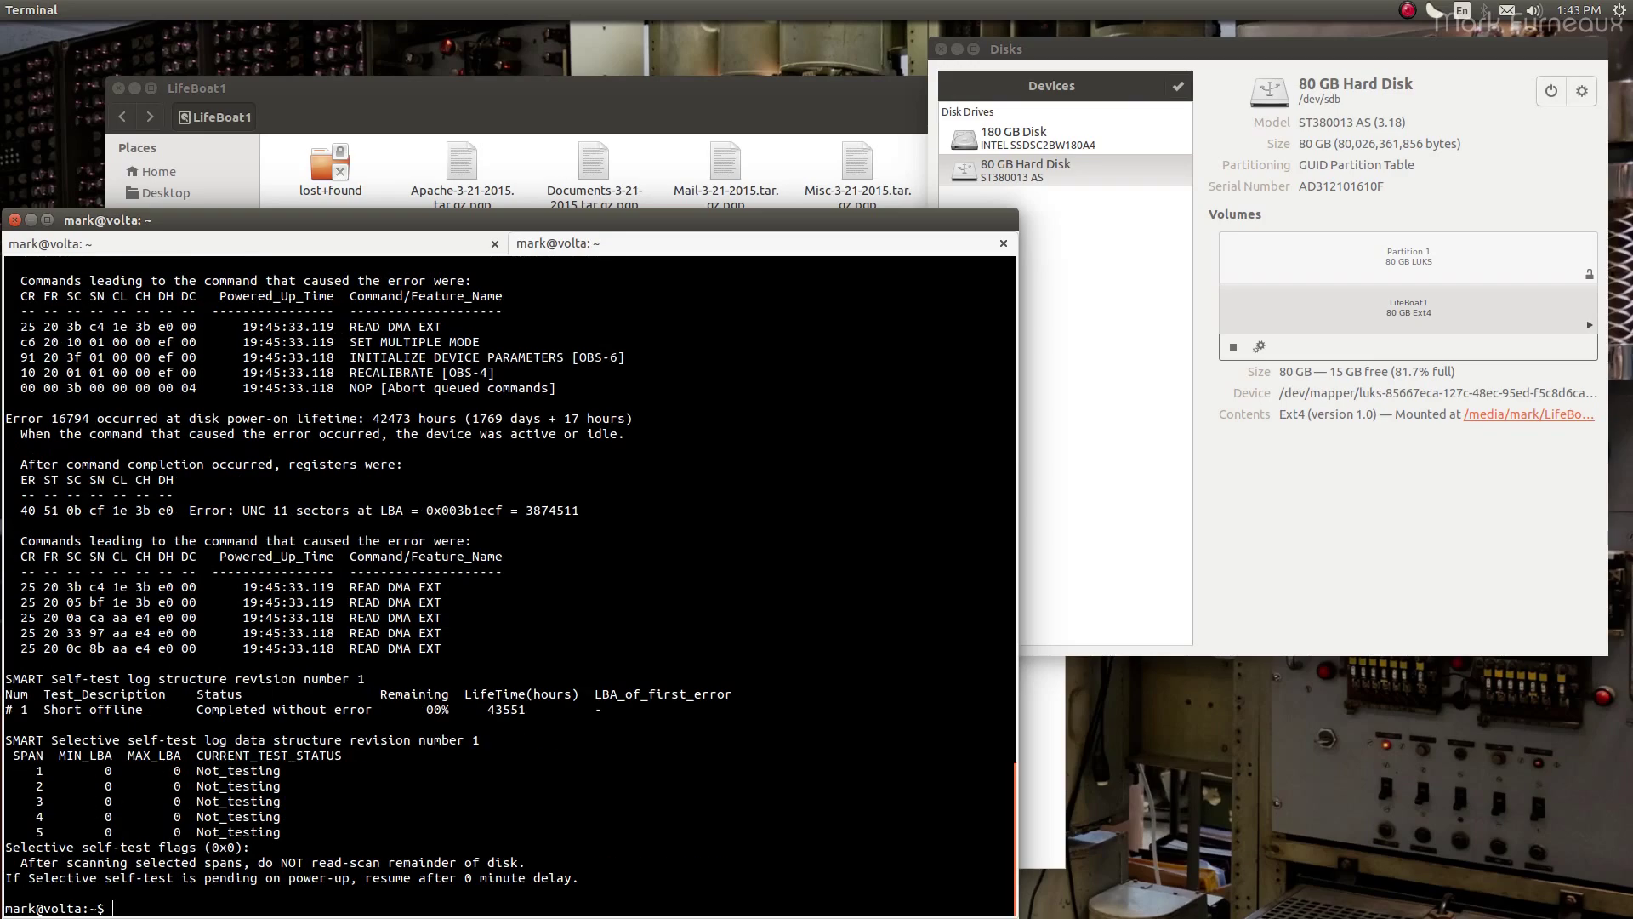
# Examine the smartctl report for /dev/sdb: drive information, SMART attributes, ATA error log and self-test results
pyautogui.scroll(20, 275, 567)
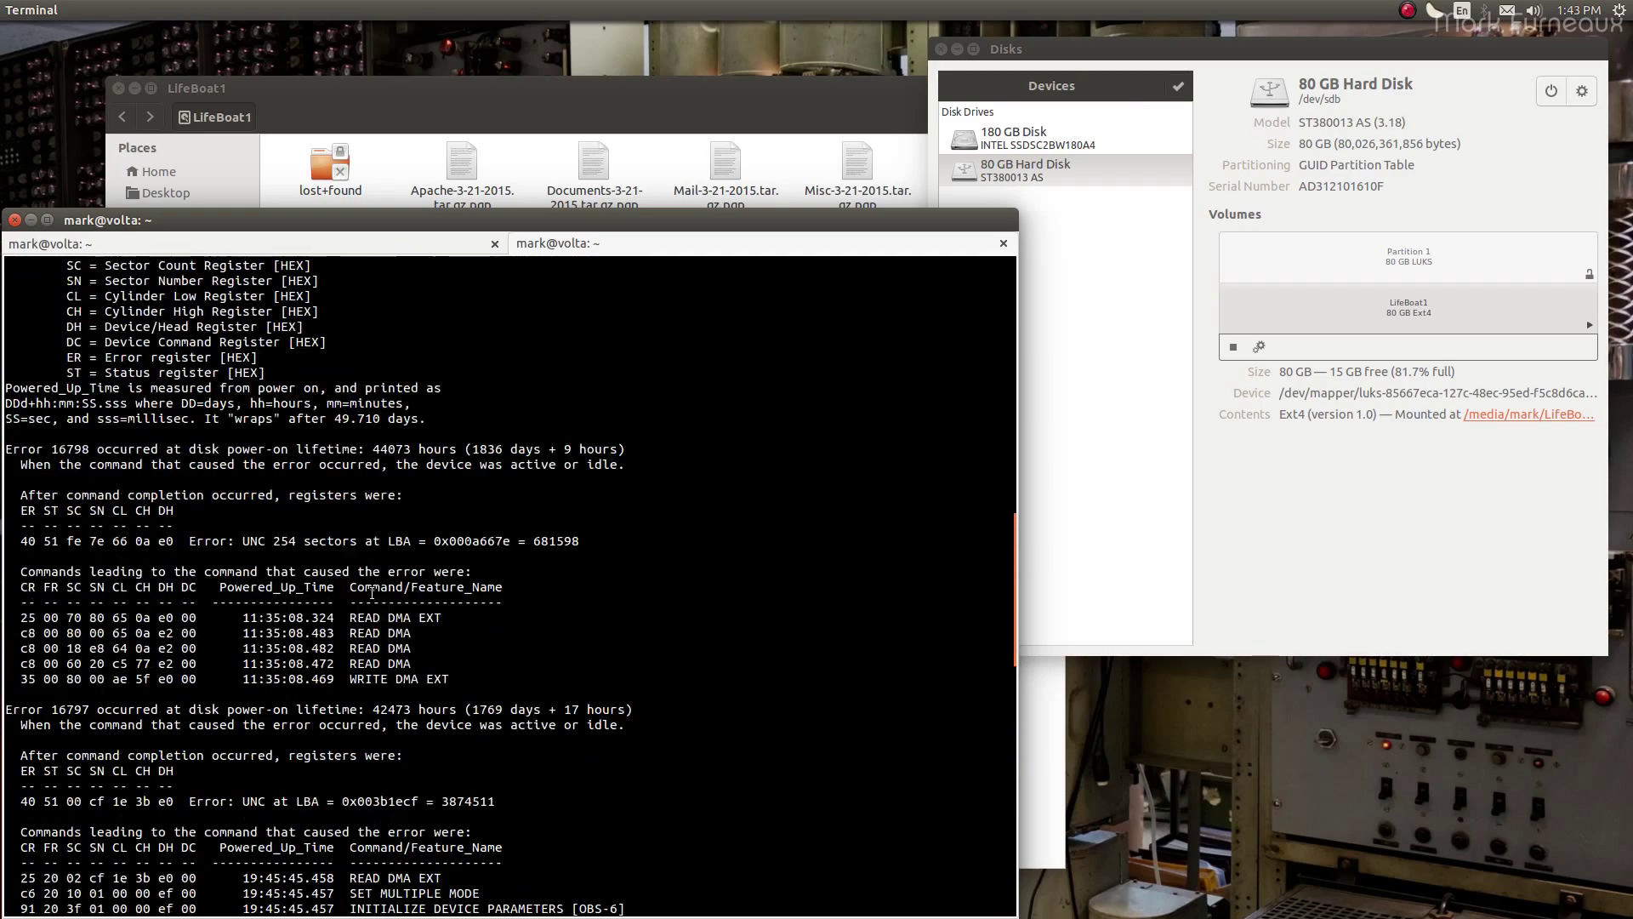
pyautogui.scroll(8, 410, 600)
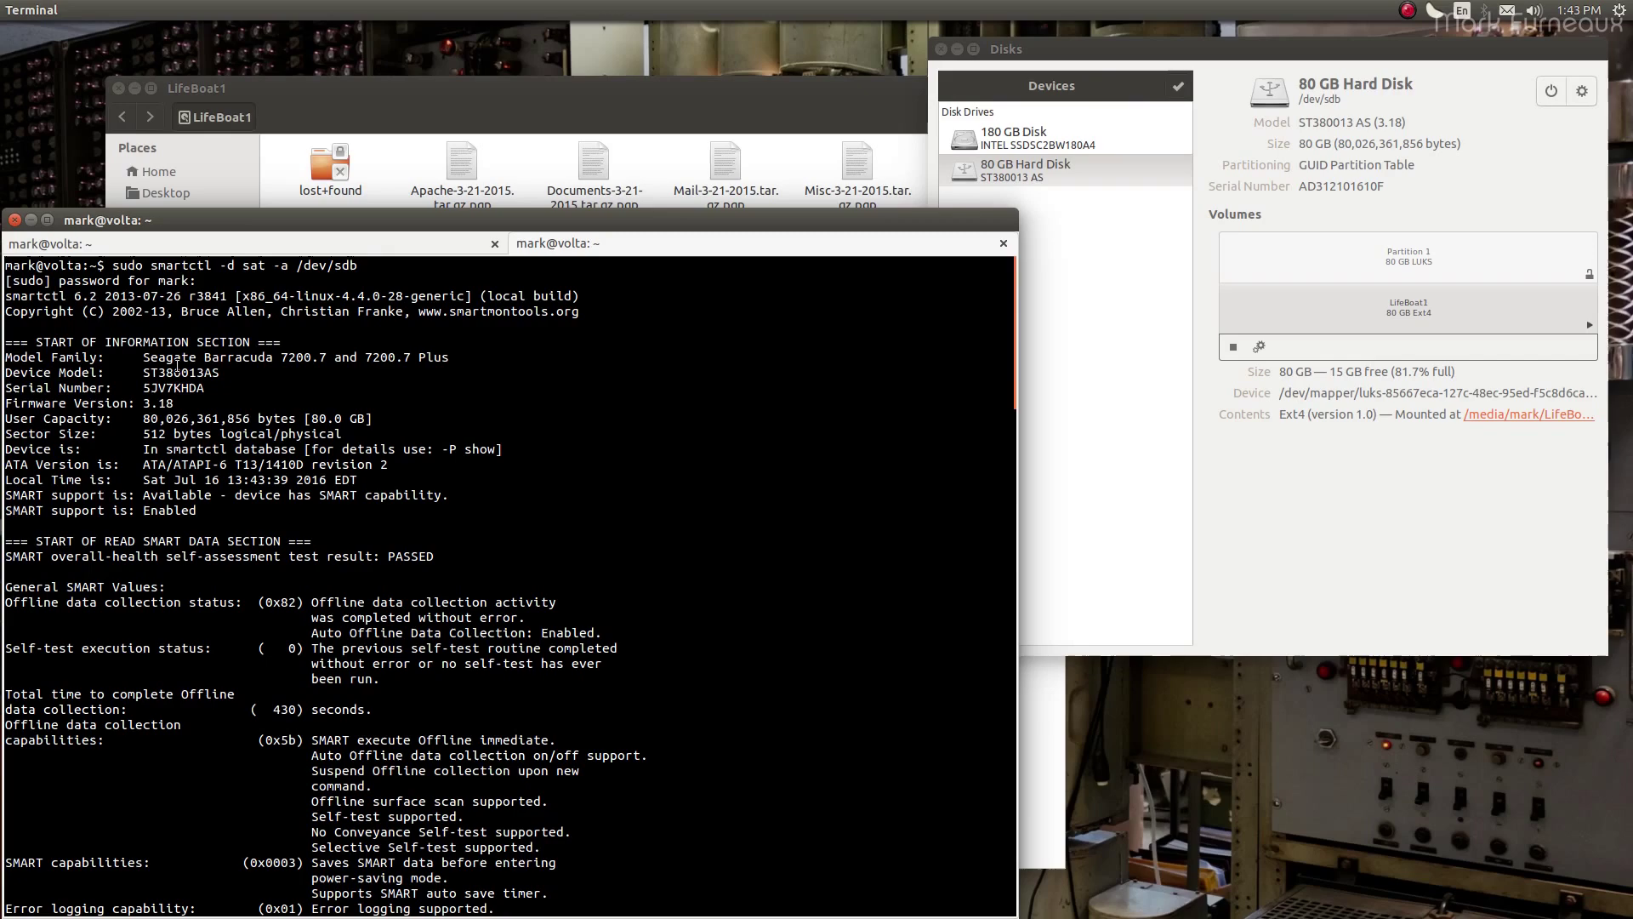
pyautogui.scroll(-13, 586, 537)
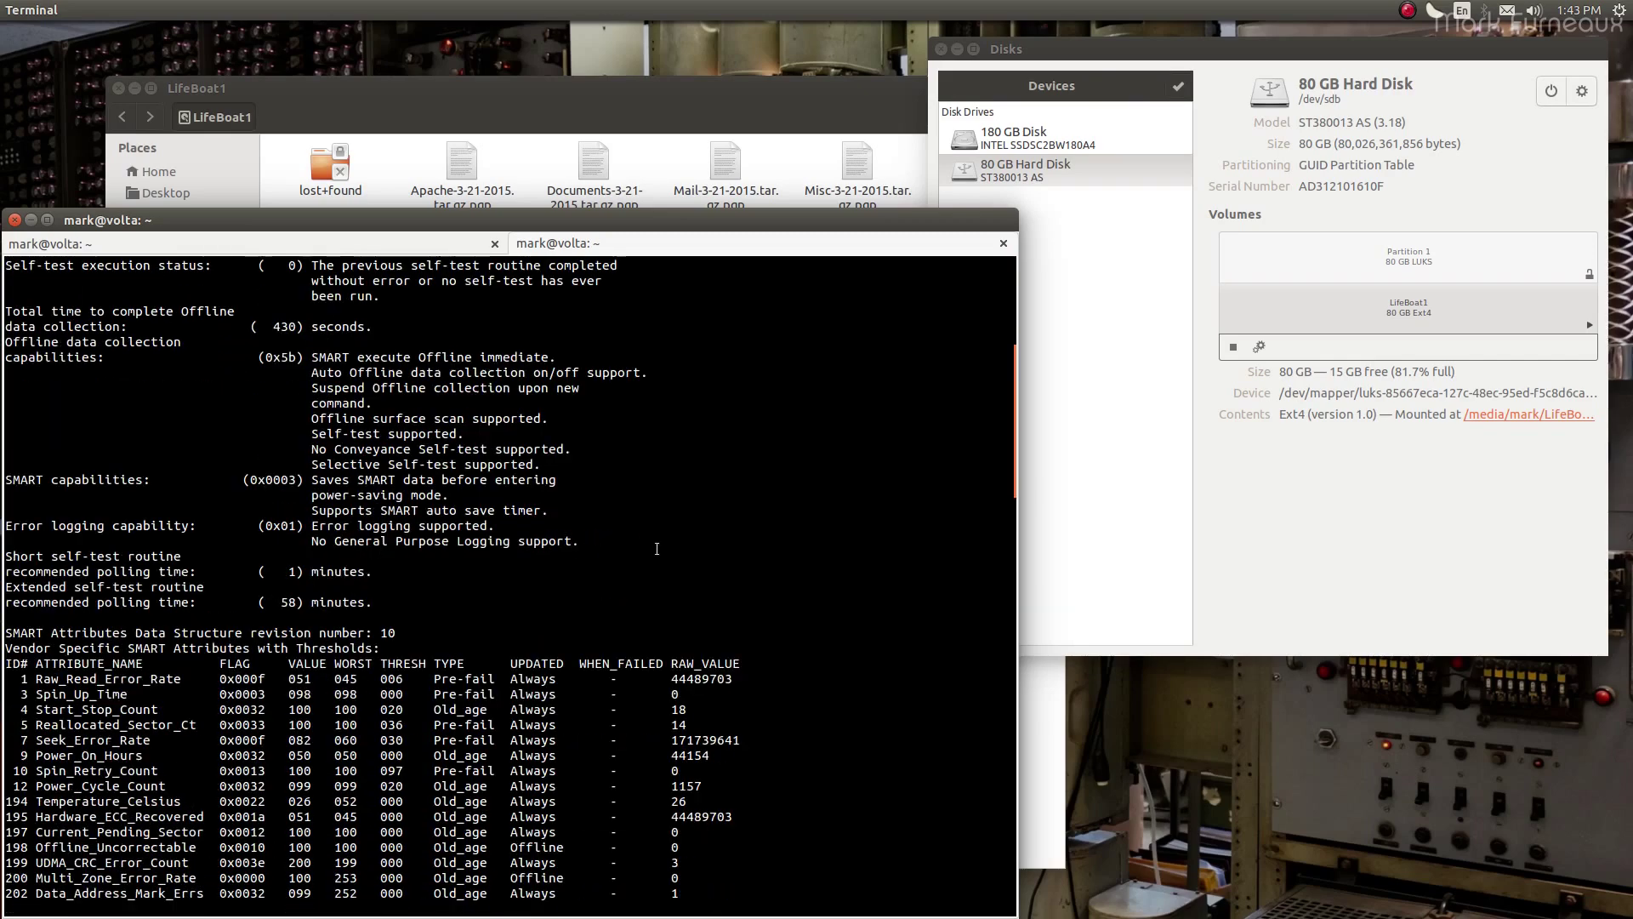
pyautogui.scroll(-2, 711, 660)
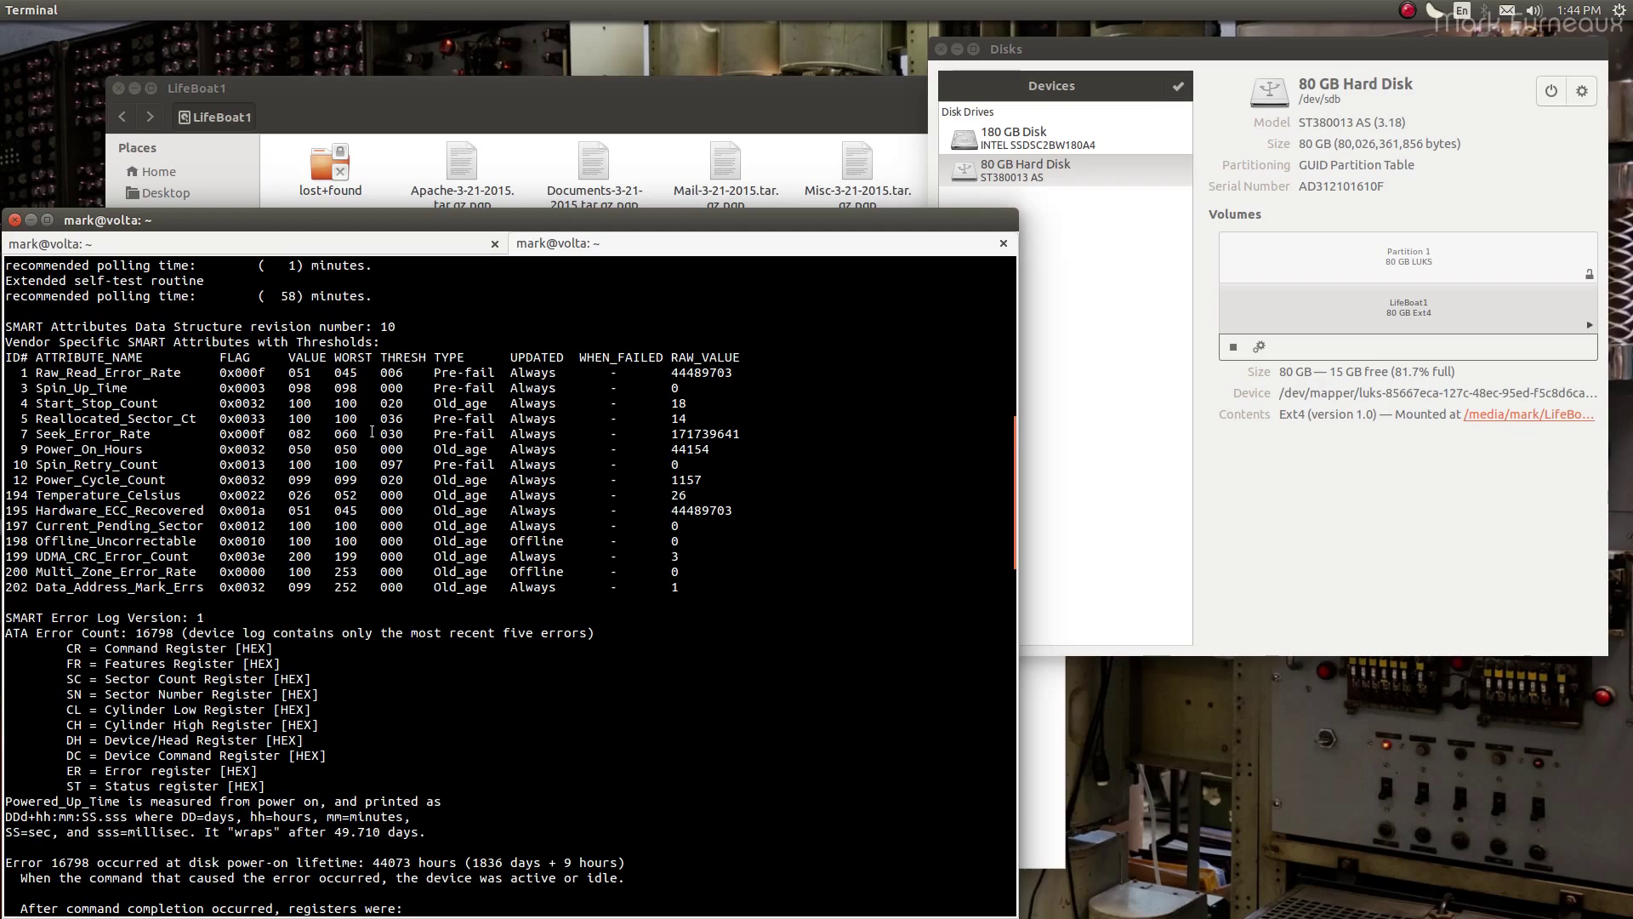
pyautogui.scroll(-10, 687, 619)
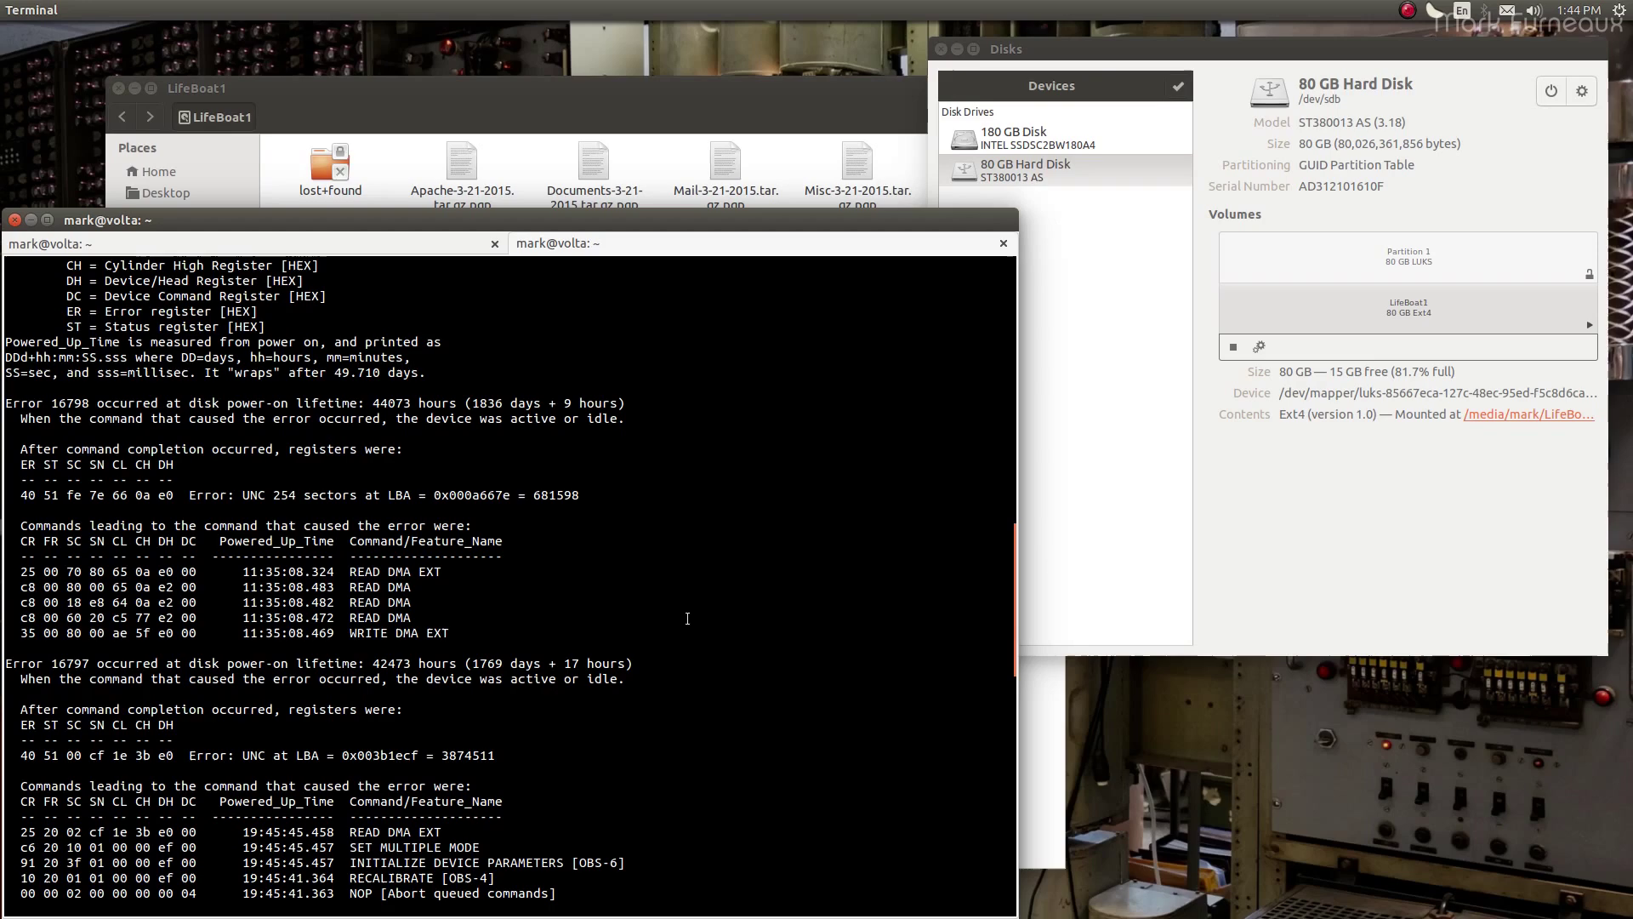
pyautogui.scroll(-6, 687, 619)
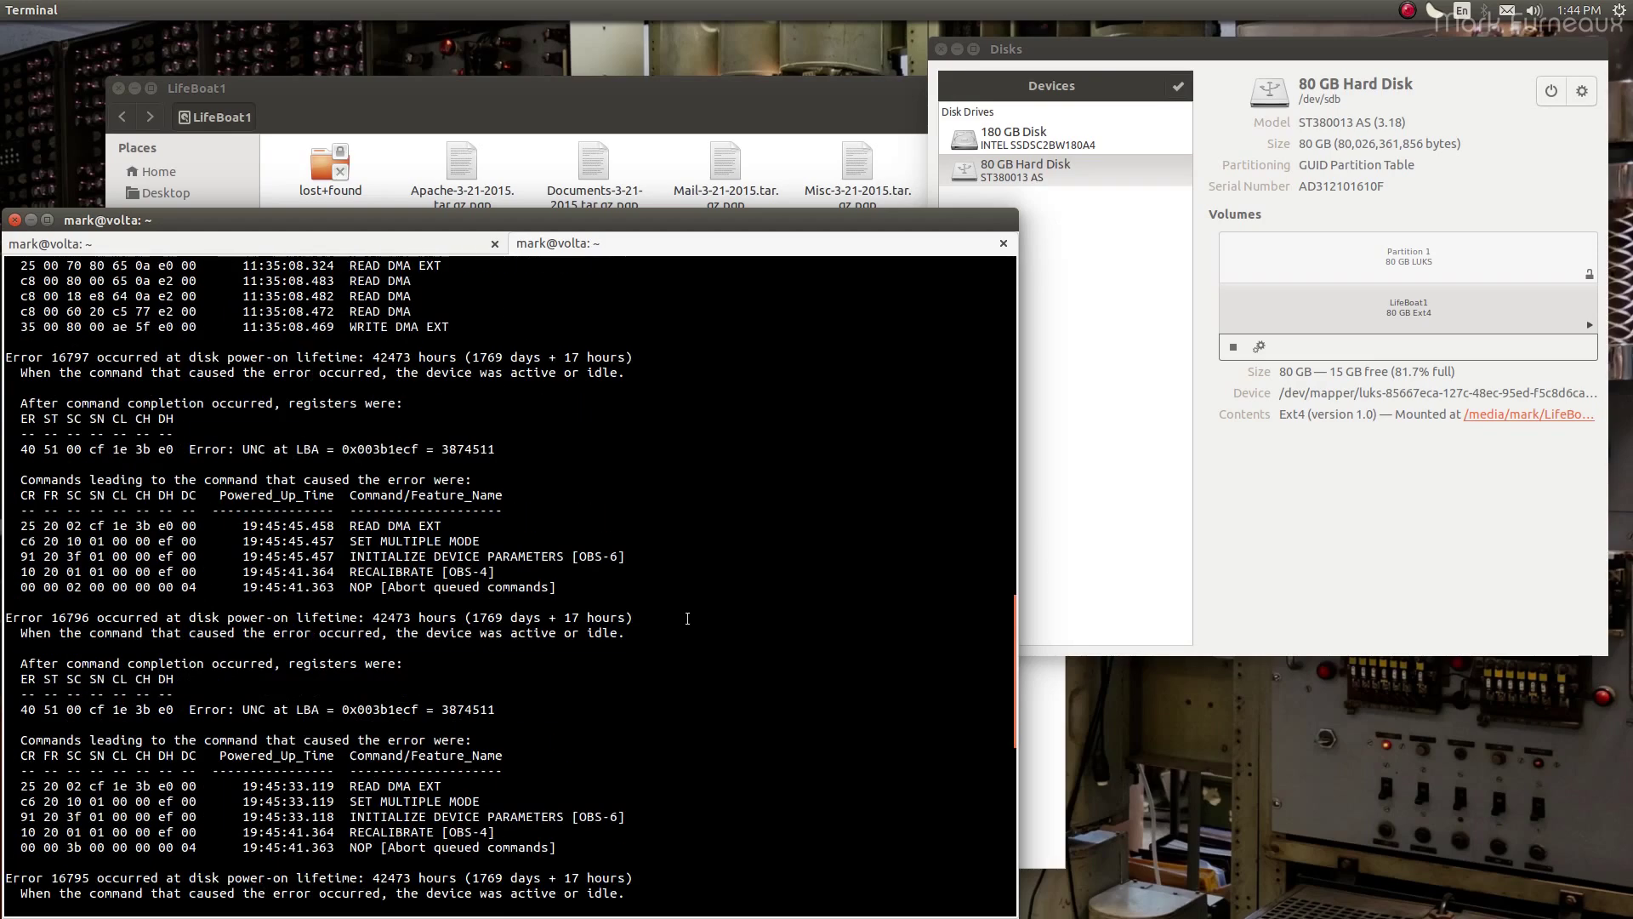
pyautogui.scroll(10, 493, 633)
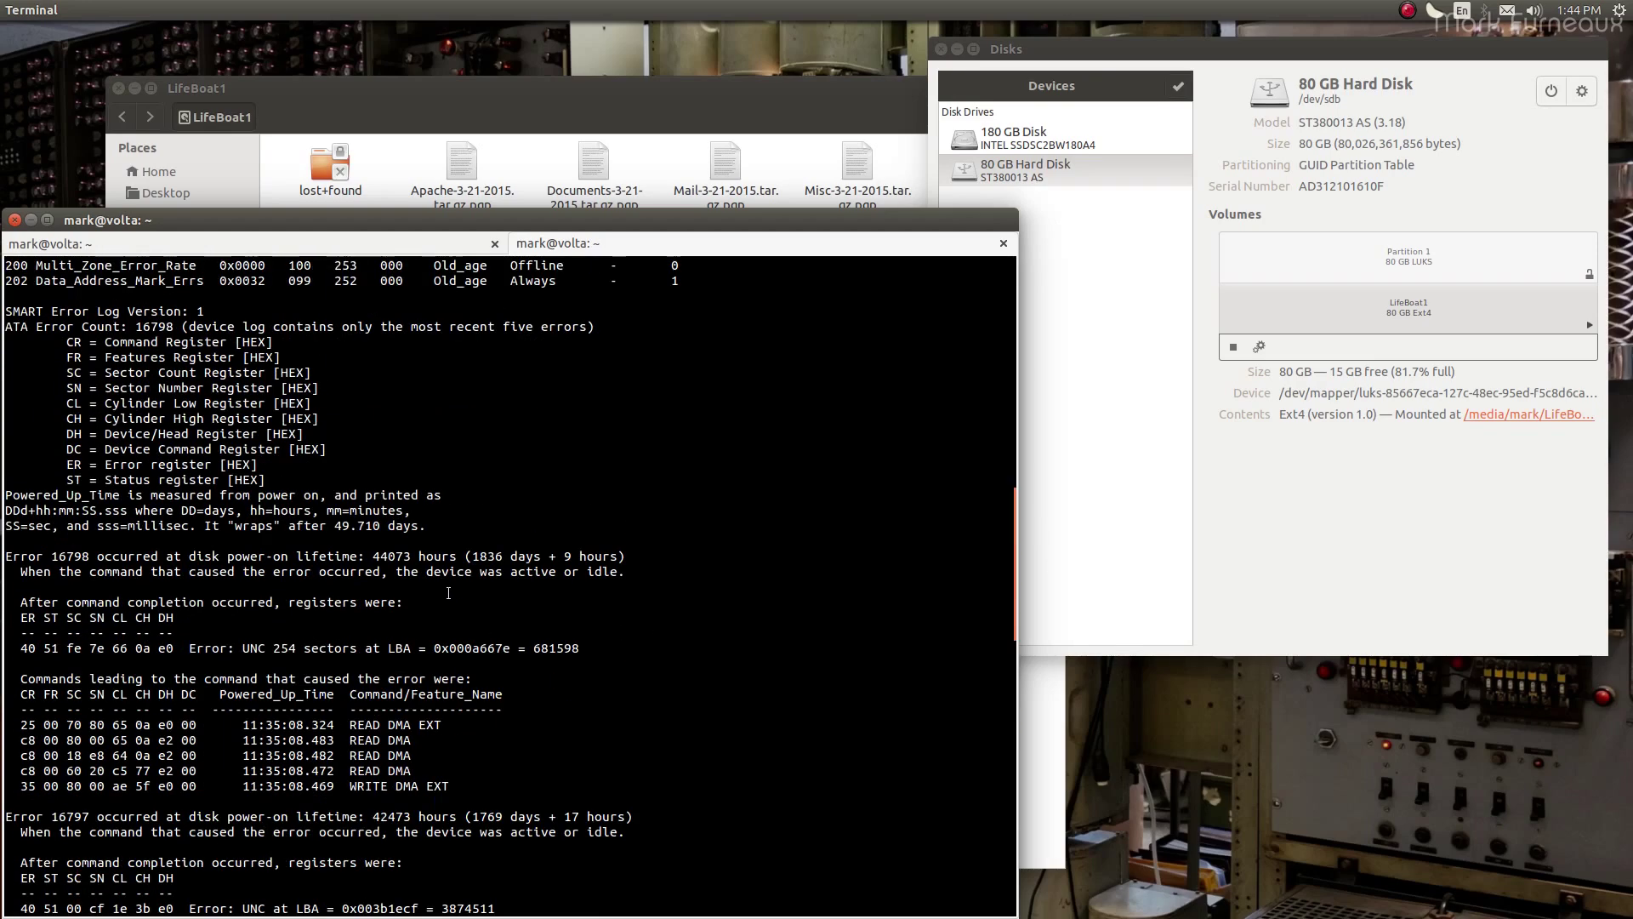
pyautogui.scroll(10, 595, 566)
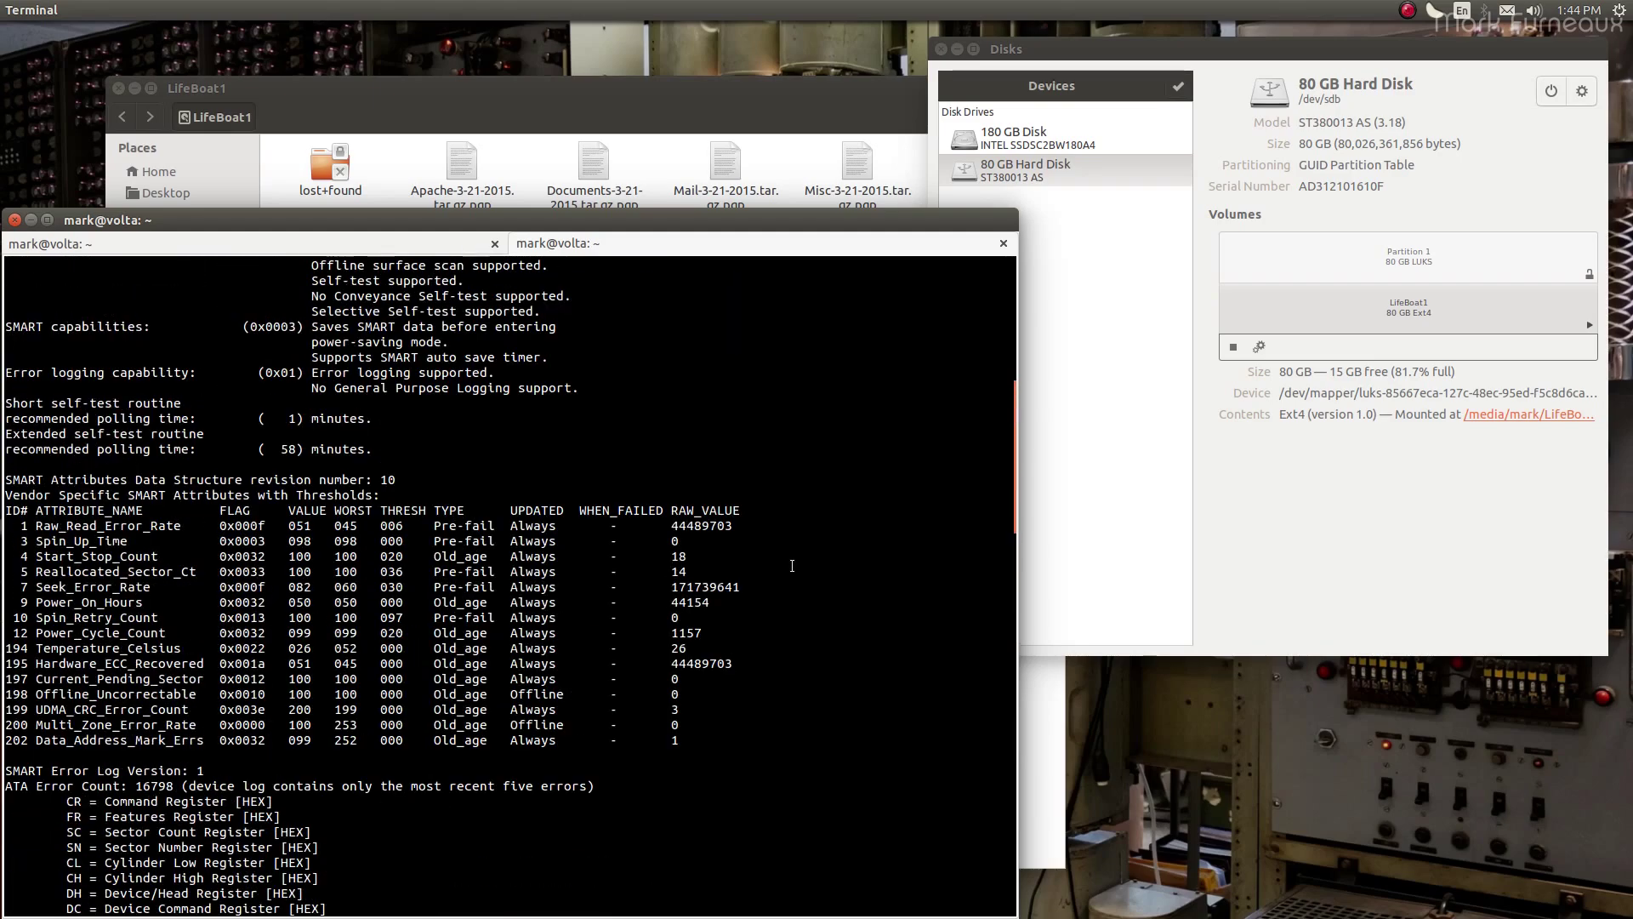
pyautogui.scroll(-20, 792, 566)
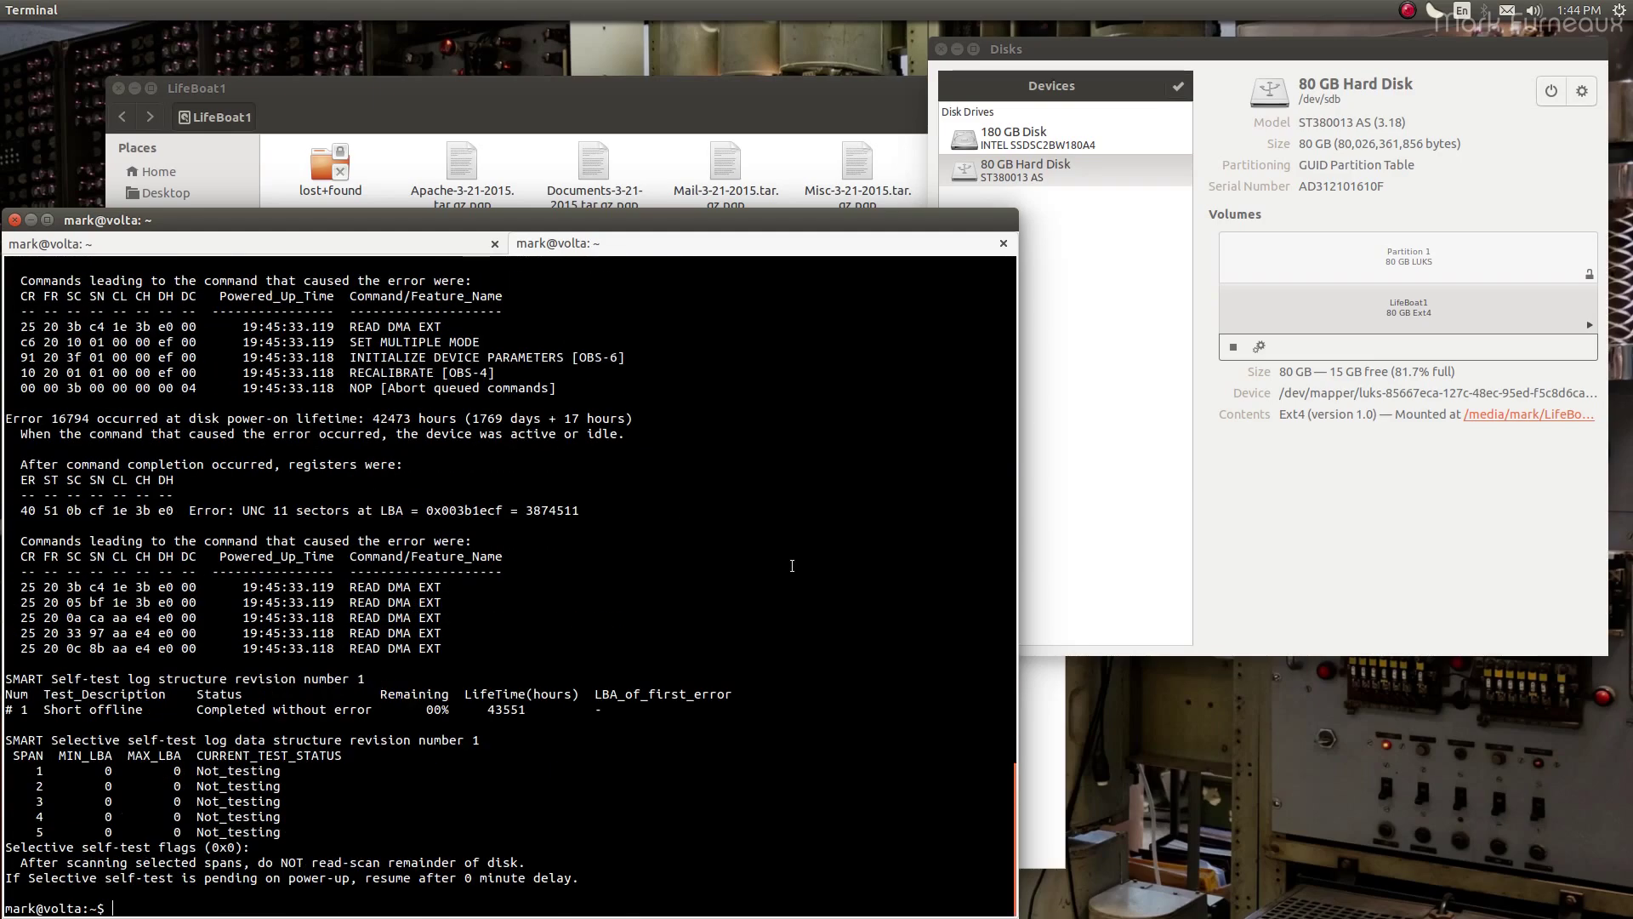
pyautogui.scroll(2, 792, 566)
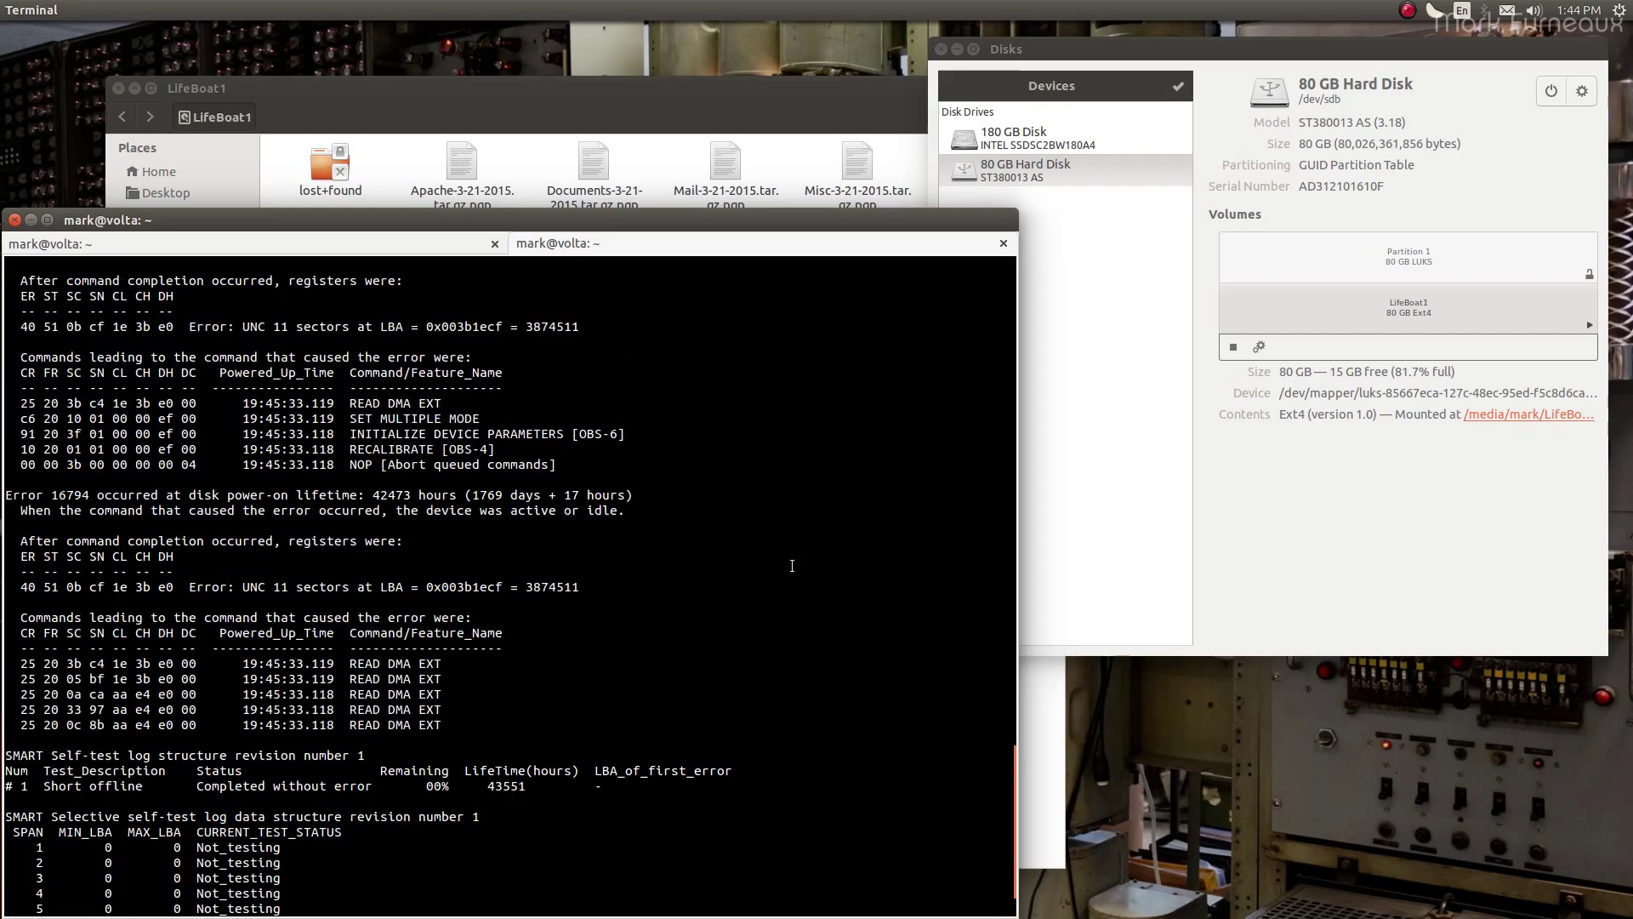
pyautogui.scroll(20, 792, 566)
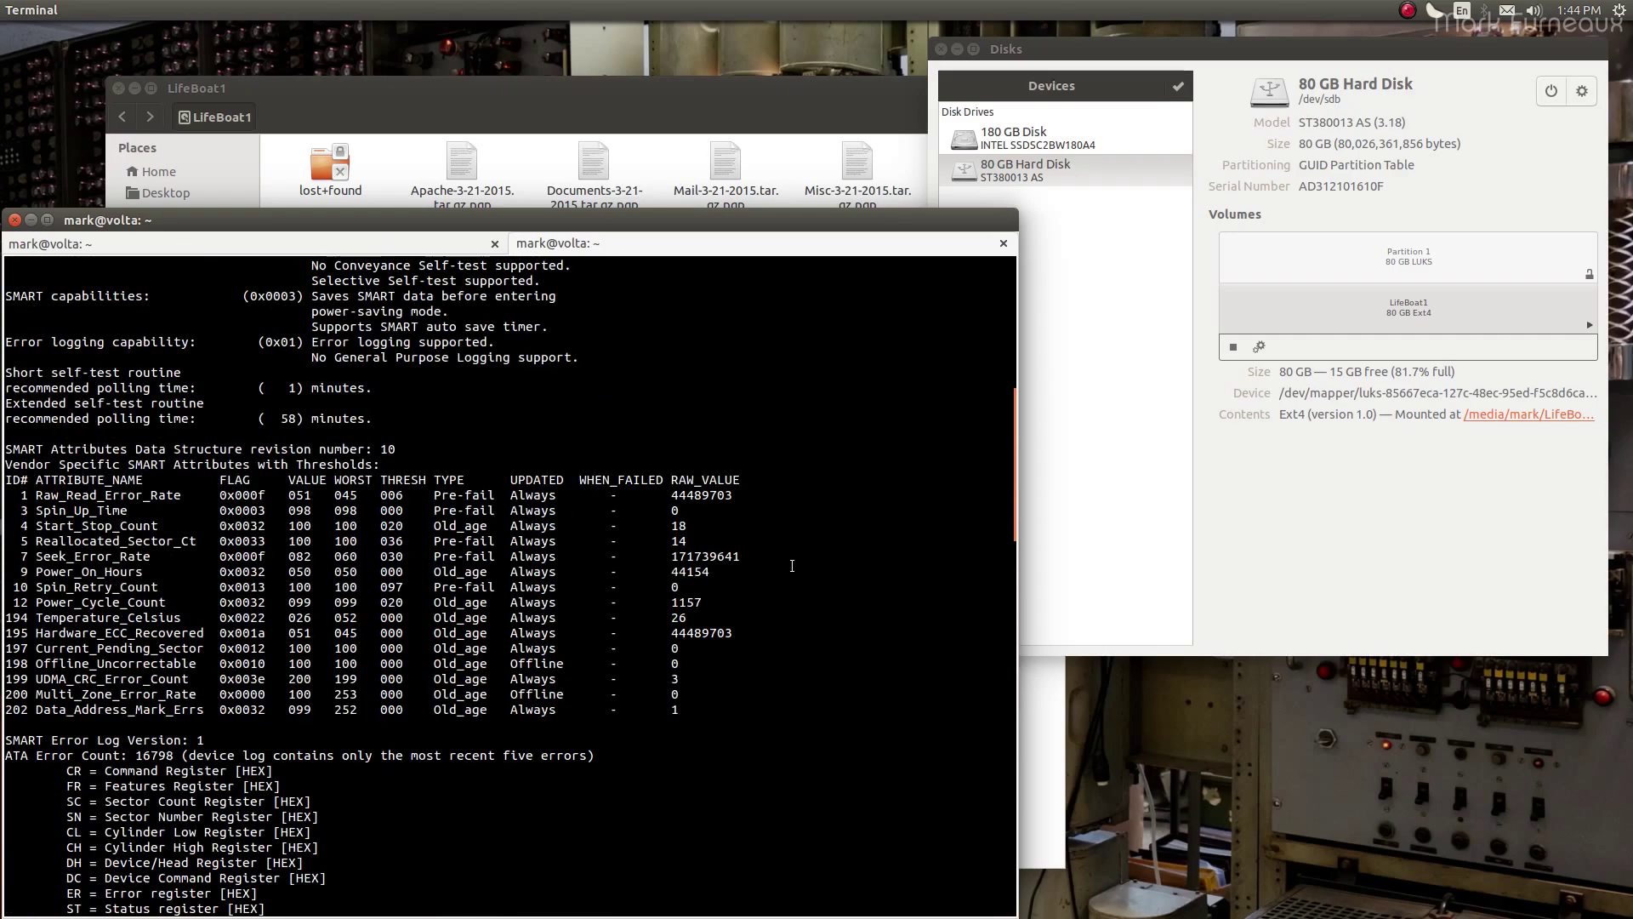
pyautogui.scroll(-12, 792, 566)
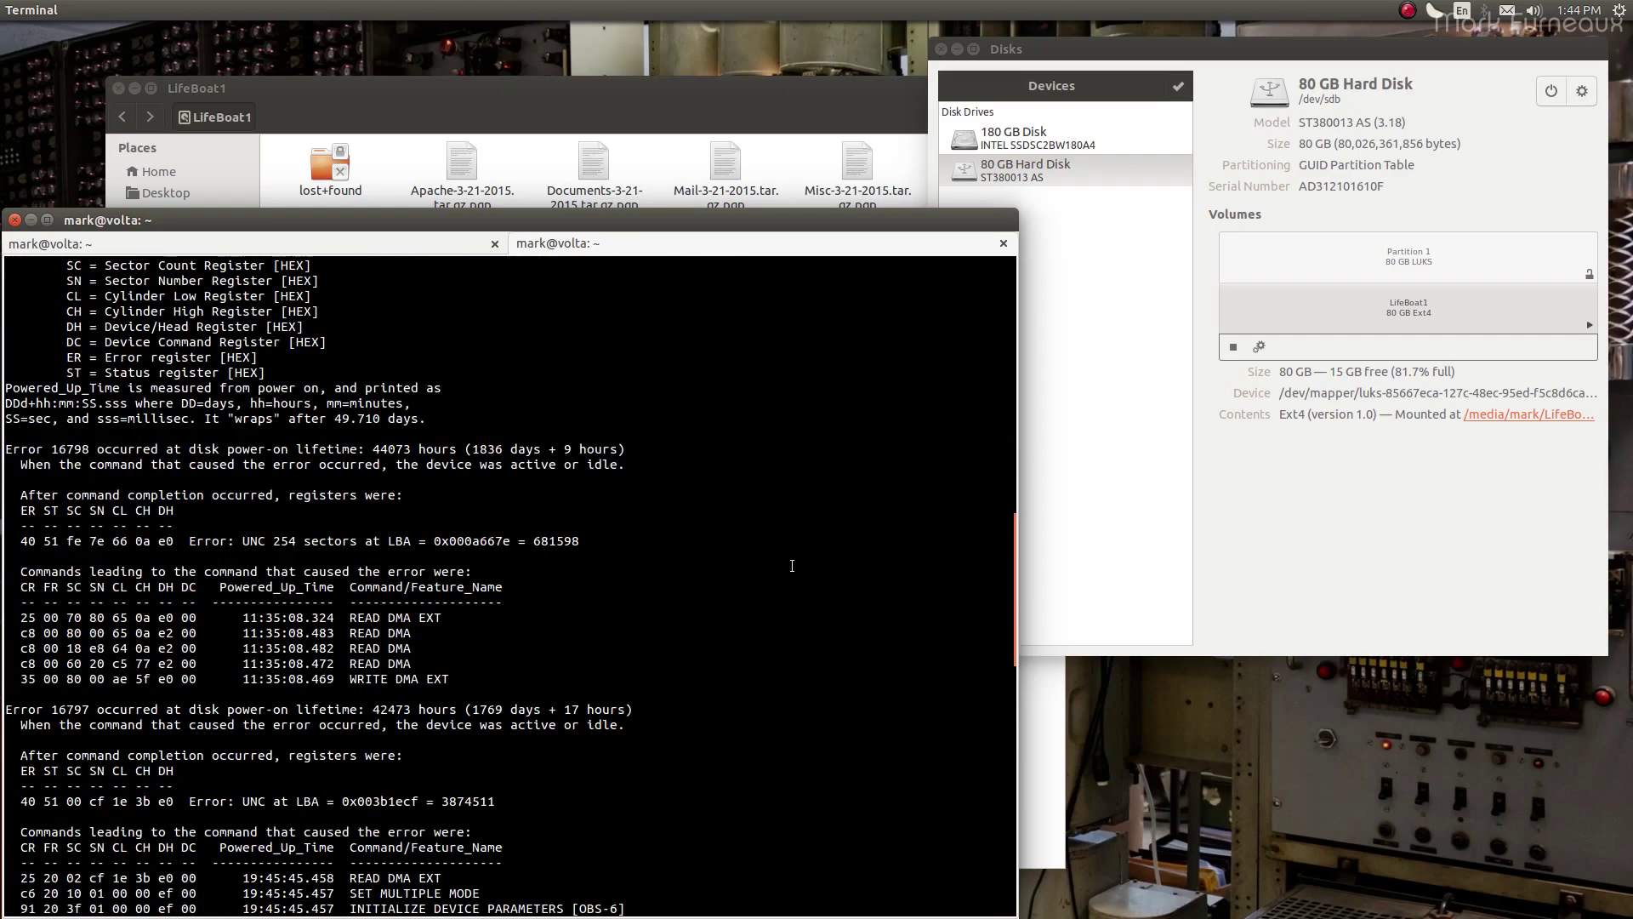
pyautogui.scroll(8, 792, 566)
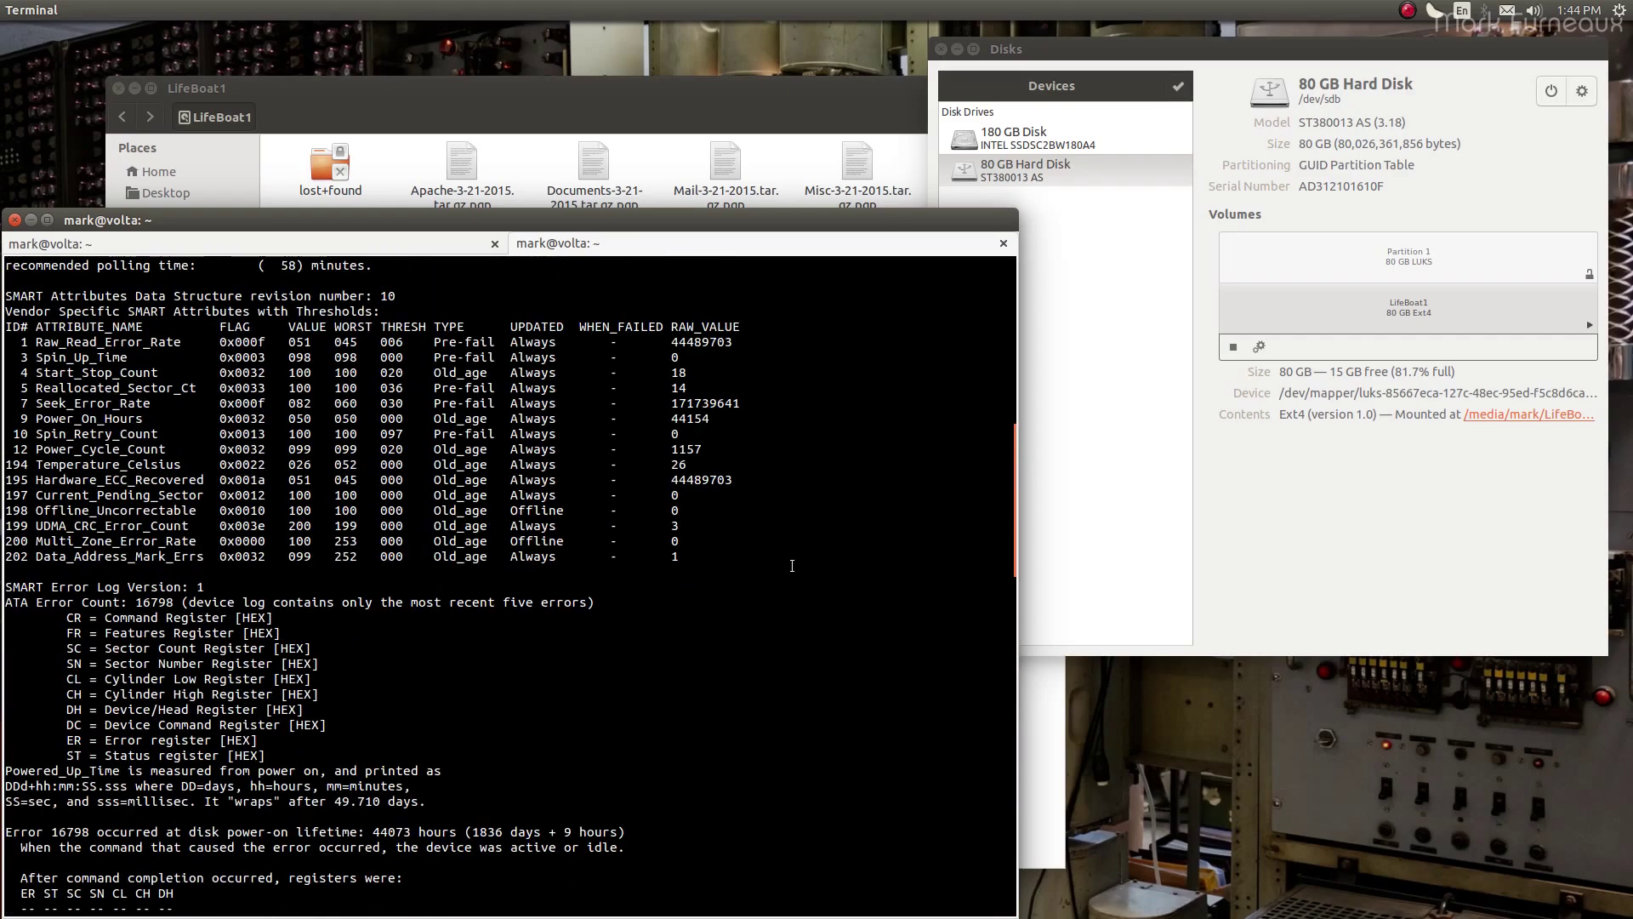
pyautogui.scroll(-20, 792, 565)
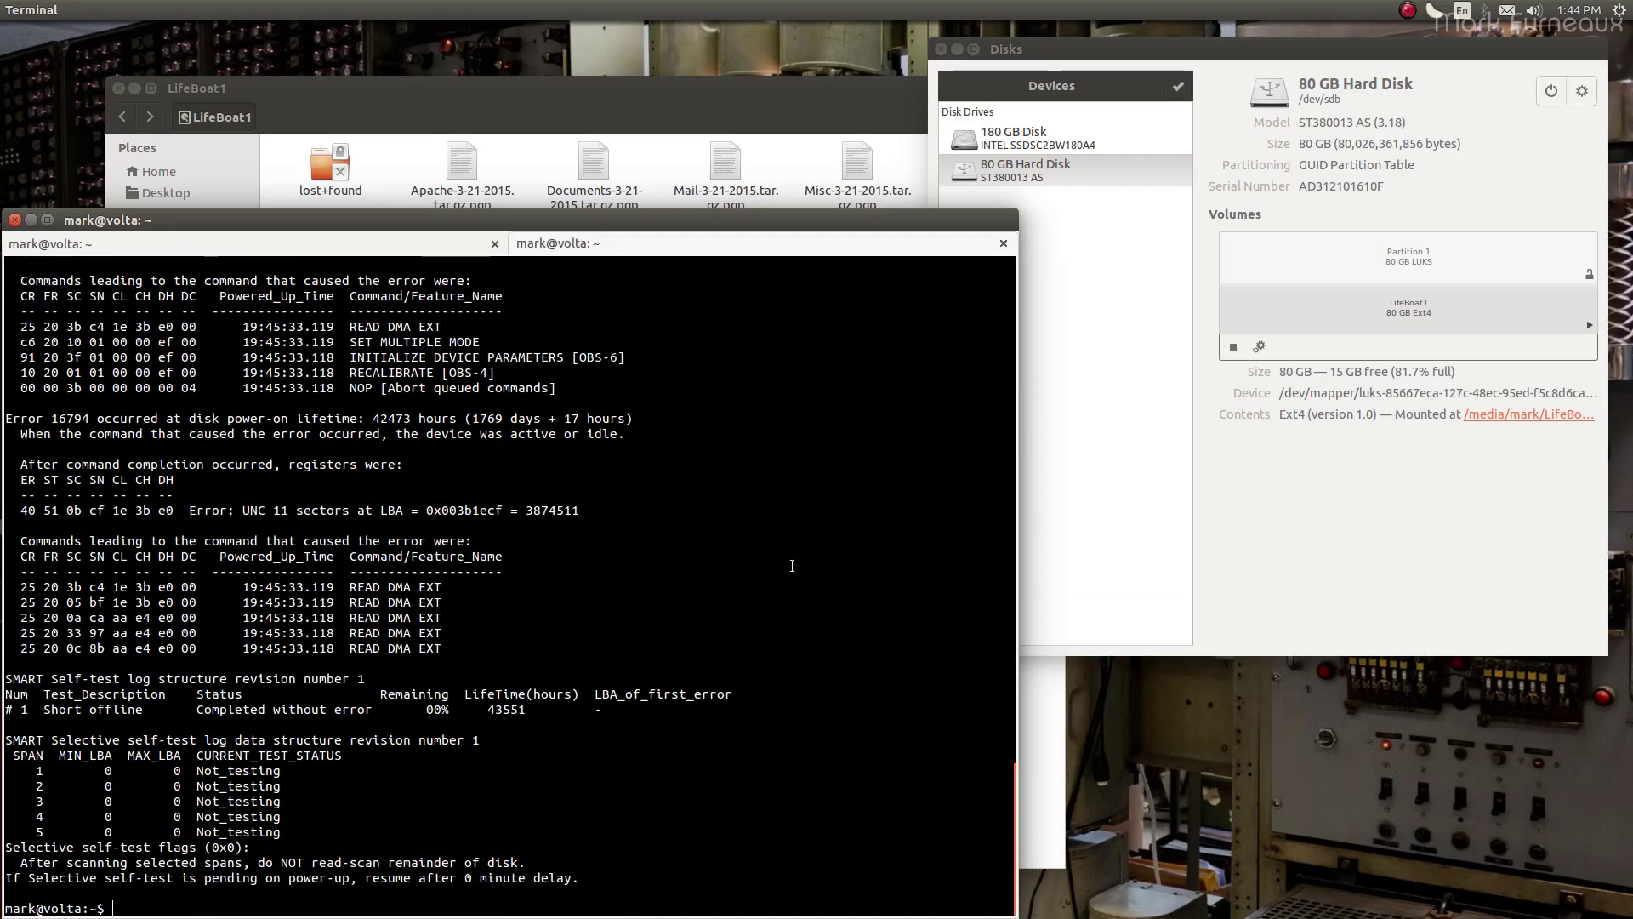
pyautogui.scroll(20, 792, 565)
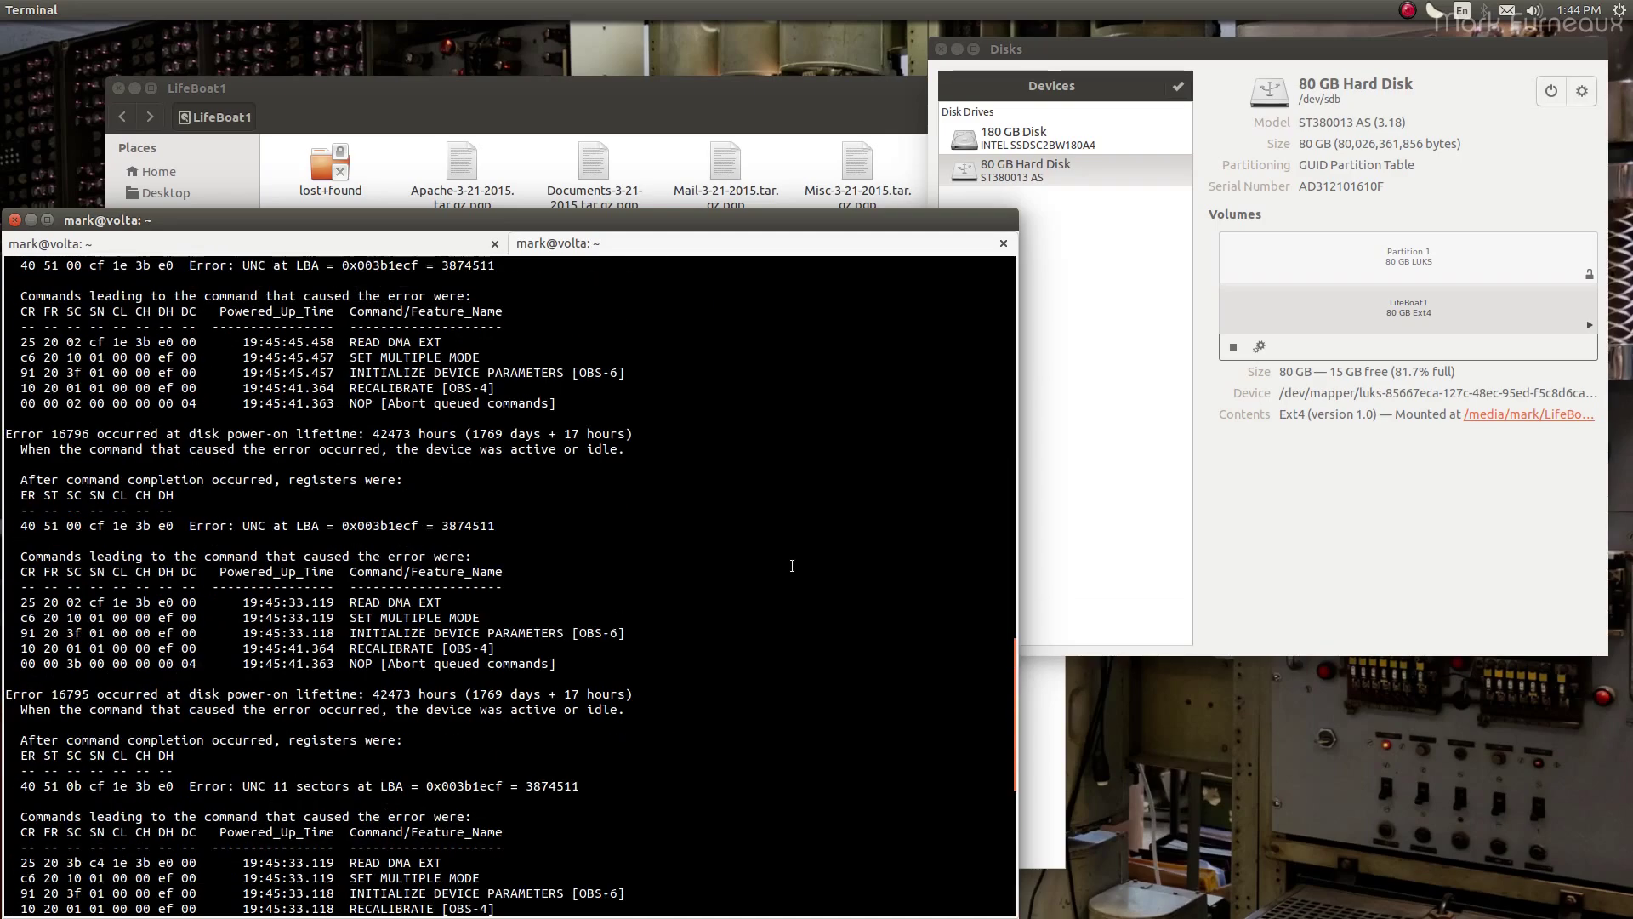
pyautogui.scroll(2, 792, 566)
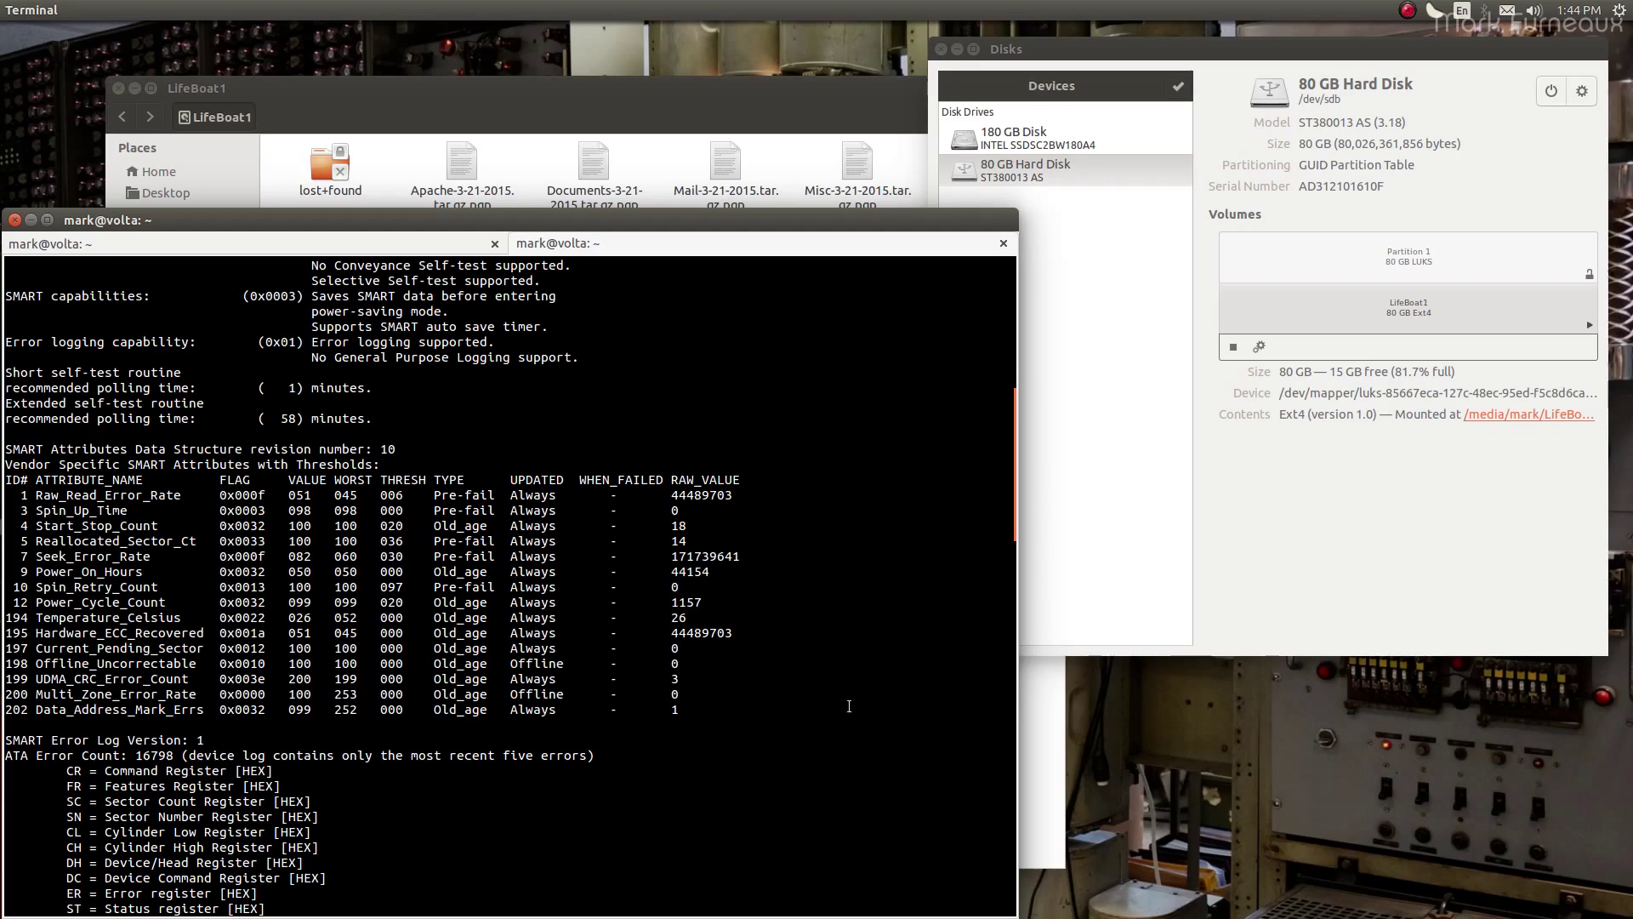
pyautogui.scroll(12, 849, 706)
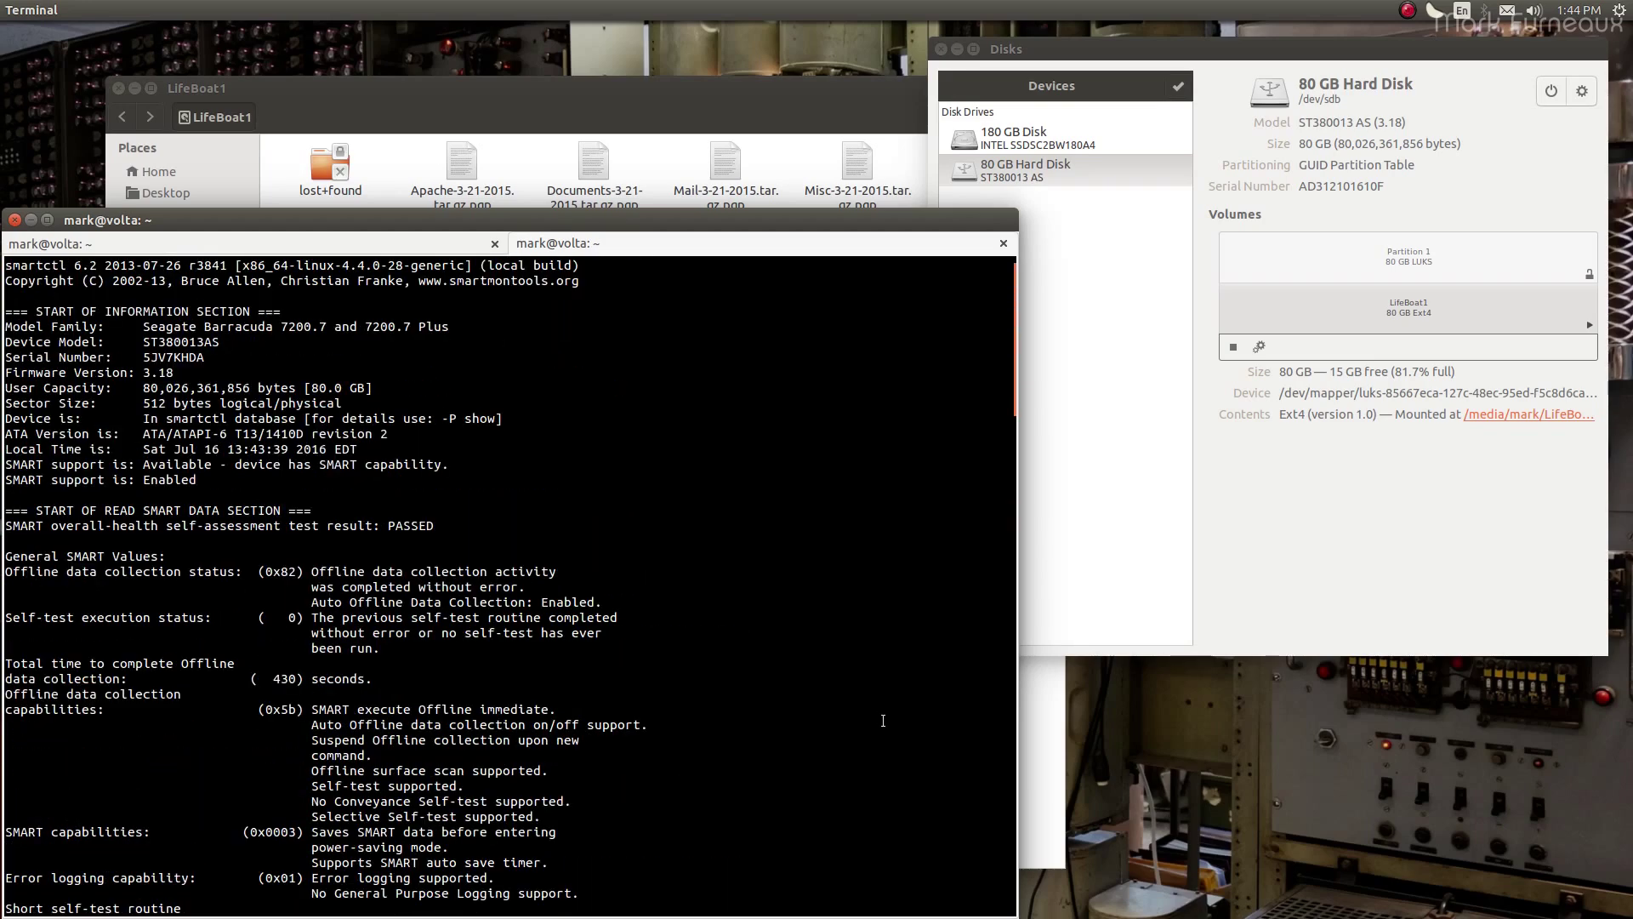
# Copy Apache-3-21-2015.tar.gz.pgp from LifeBoat1 to the desktop, then deselect the file
pyautogui.click(742, 104)
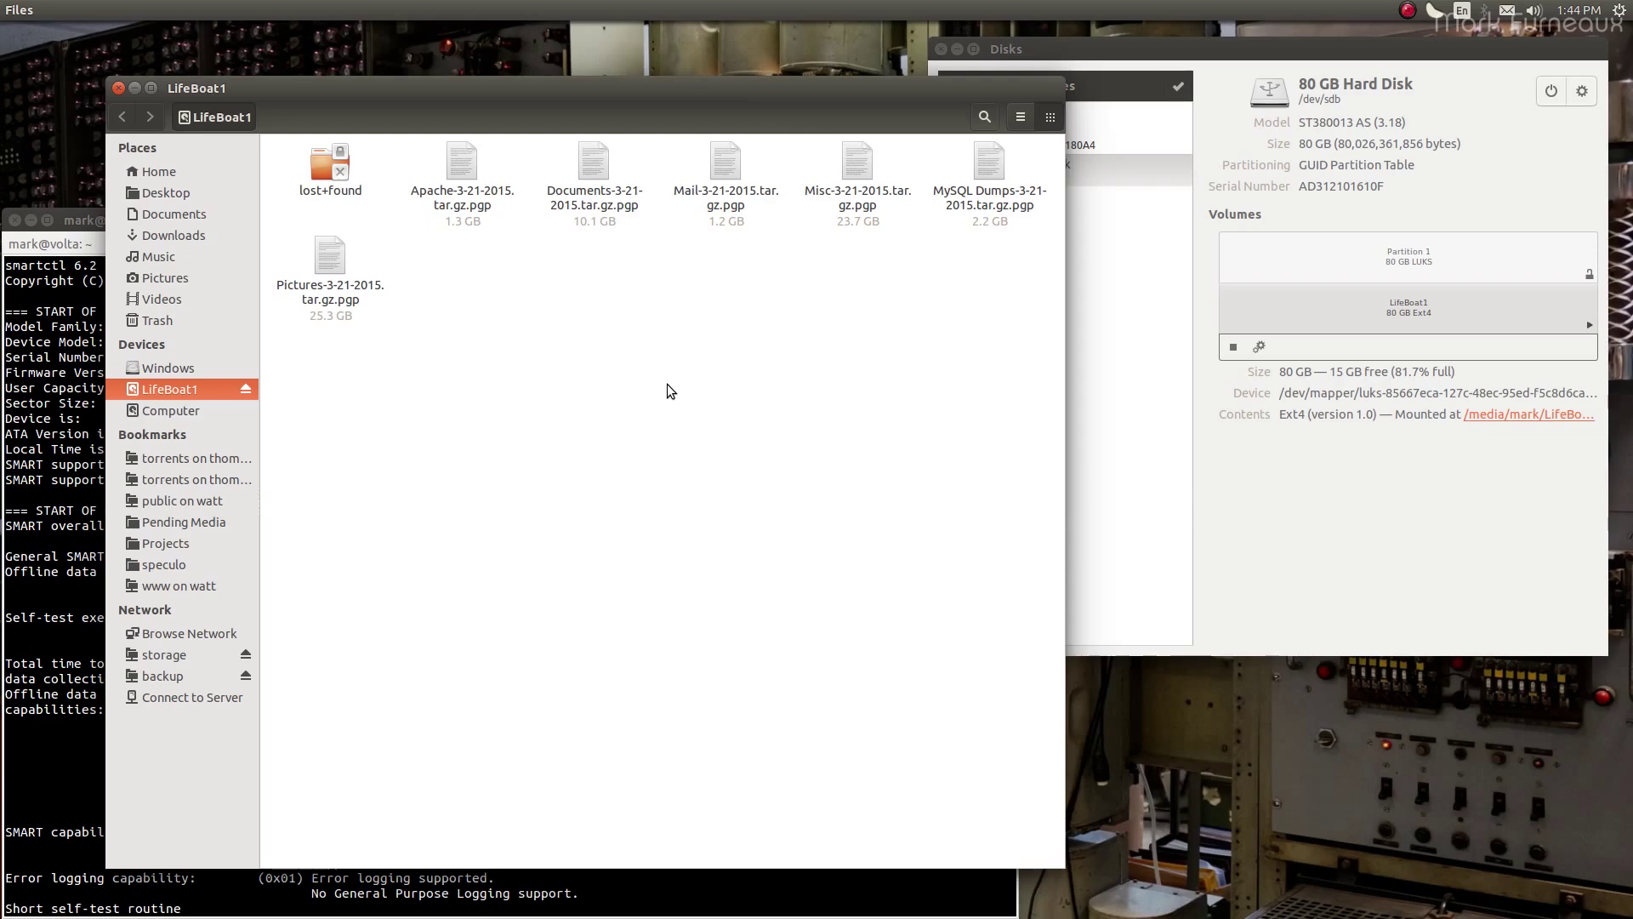
pyautogui.moveTo(446, 202); pyautogui.dragTo(629, 366)
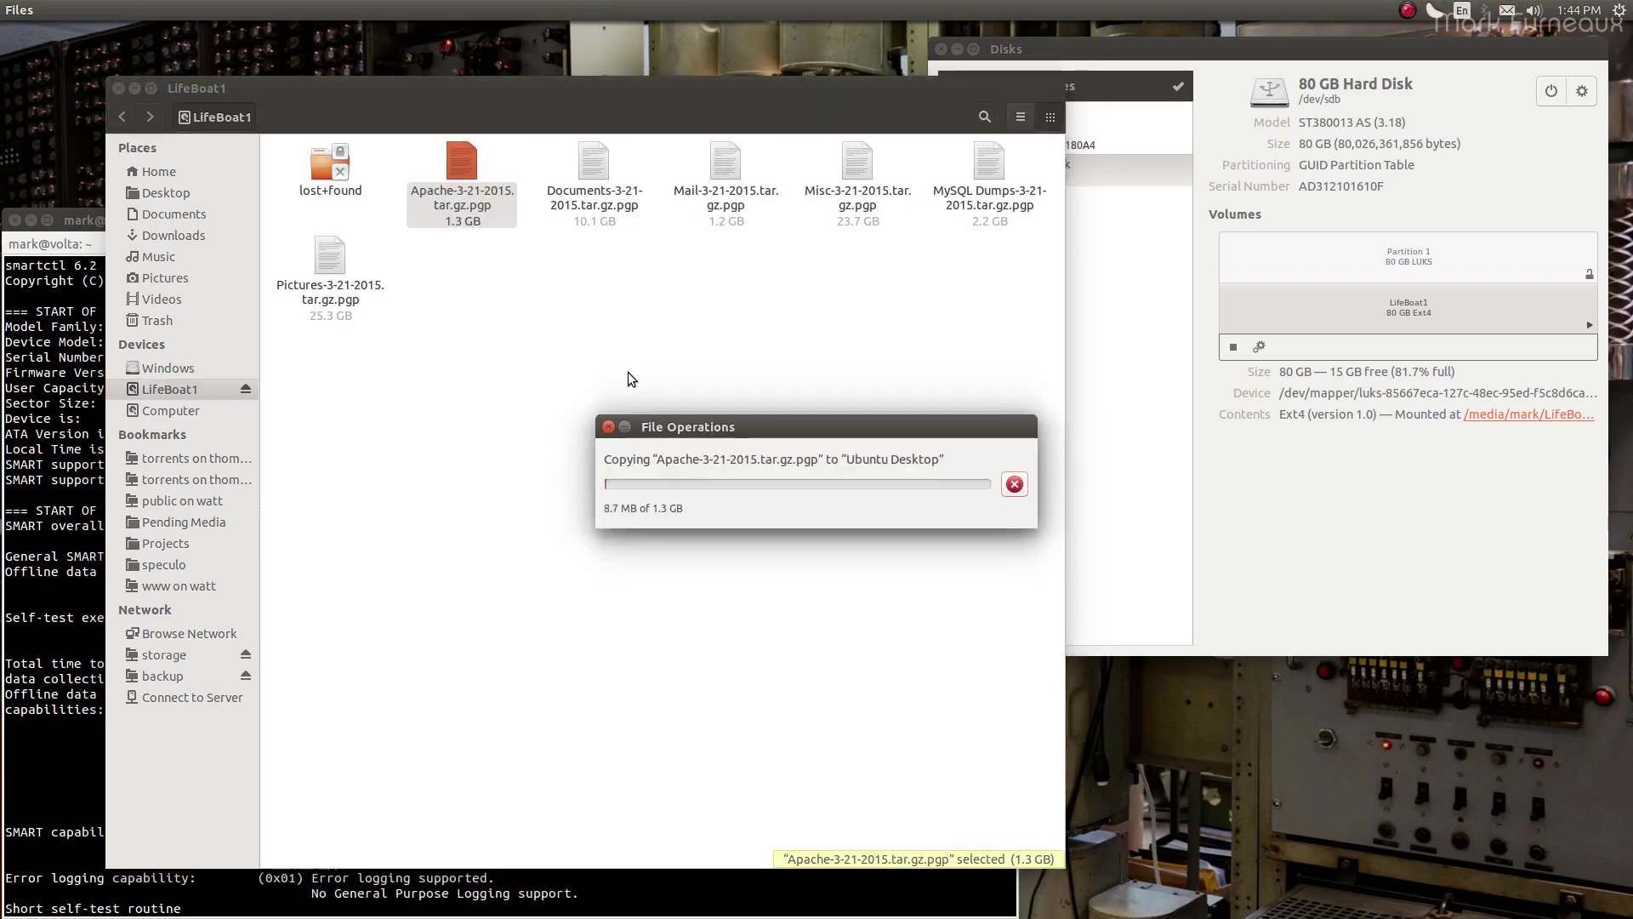
pyautogui.moveTo(689, 424); pyautogui.dragTo(642, 384)
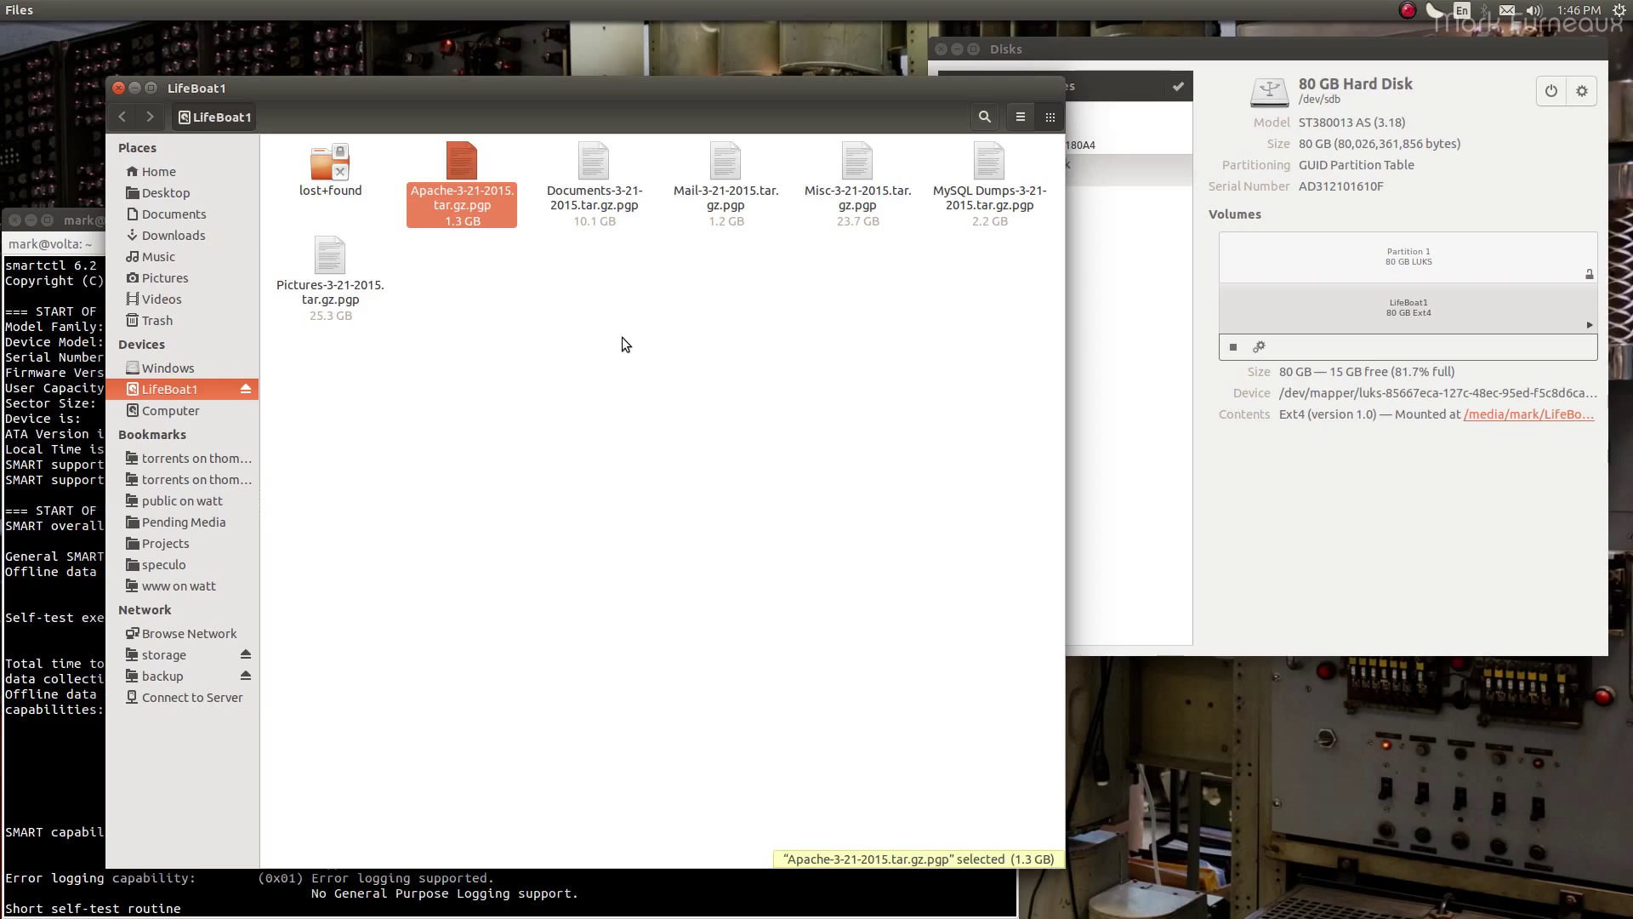
pyautogui.click(621, 337)
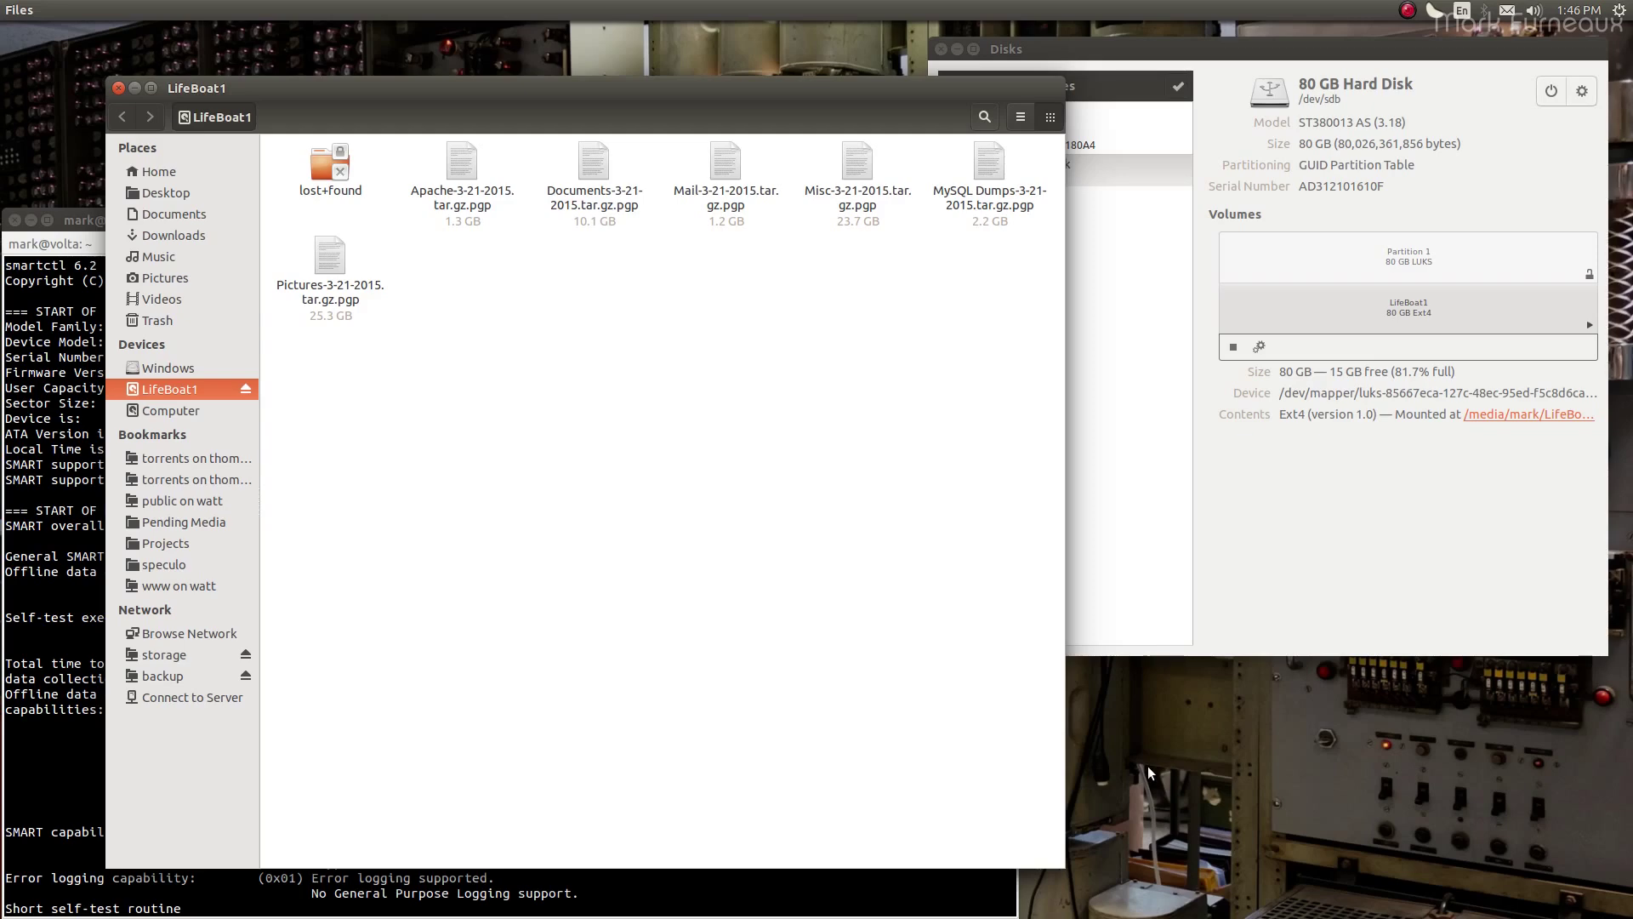
# Unmount the LifeBoat1 volume and lock the LUKS partition on the 80 GB hard disk
pyautogui.click(1334, 323)
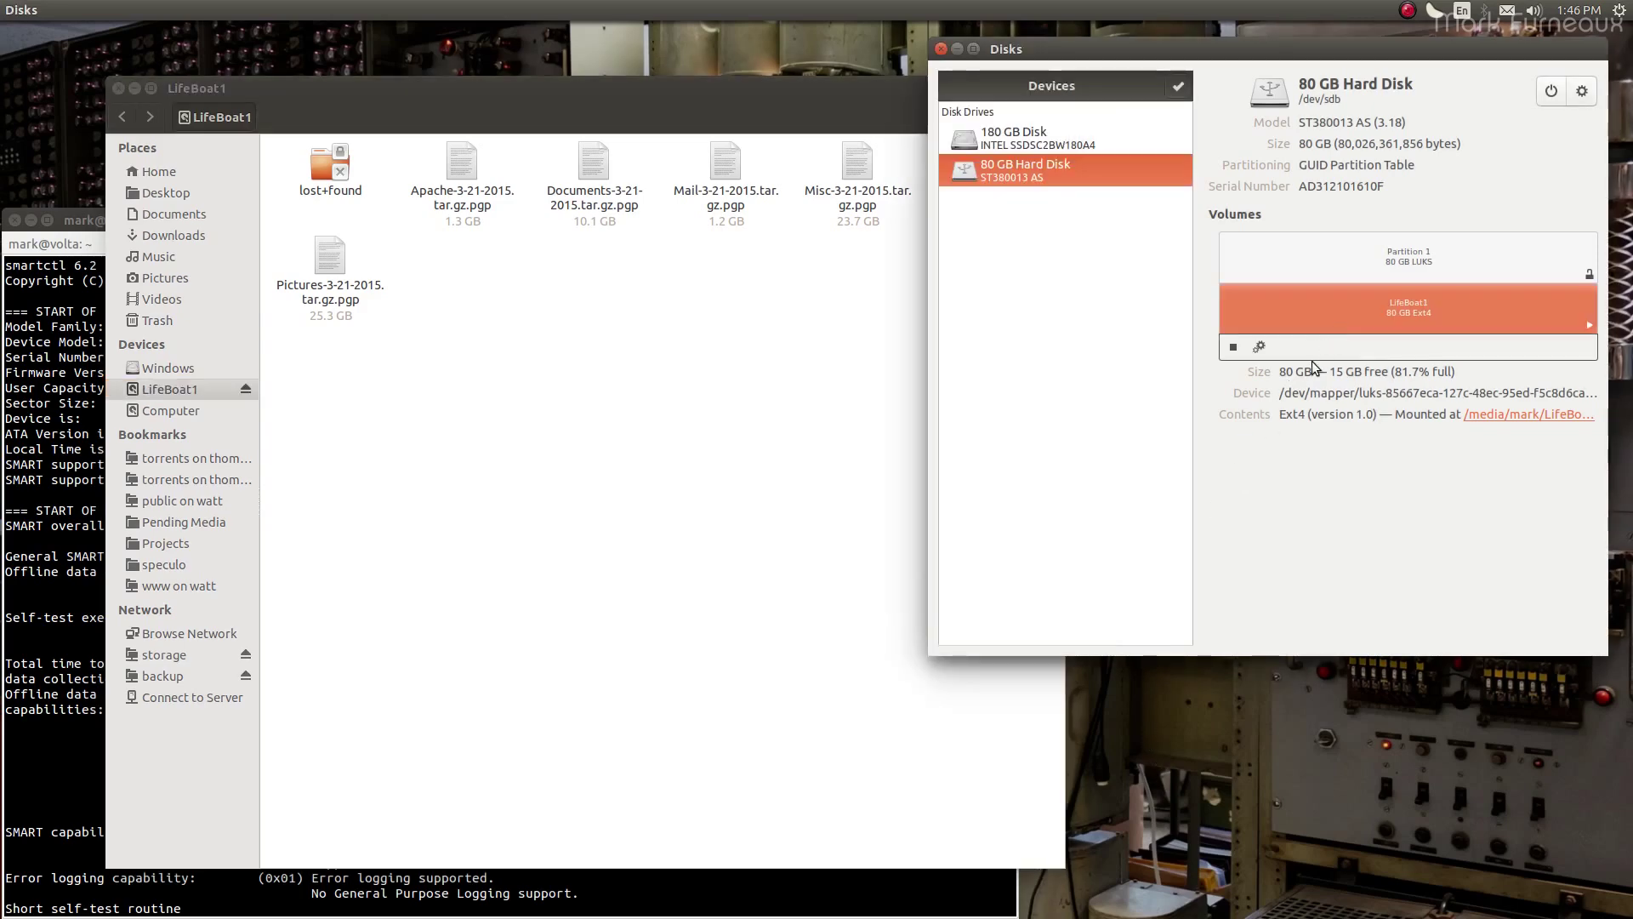
pyautogui.click(1232, 346)
pyautogui.click(1515, 267)
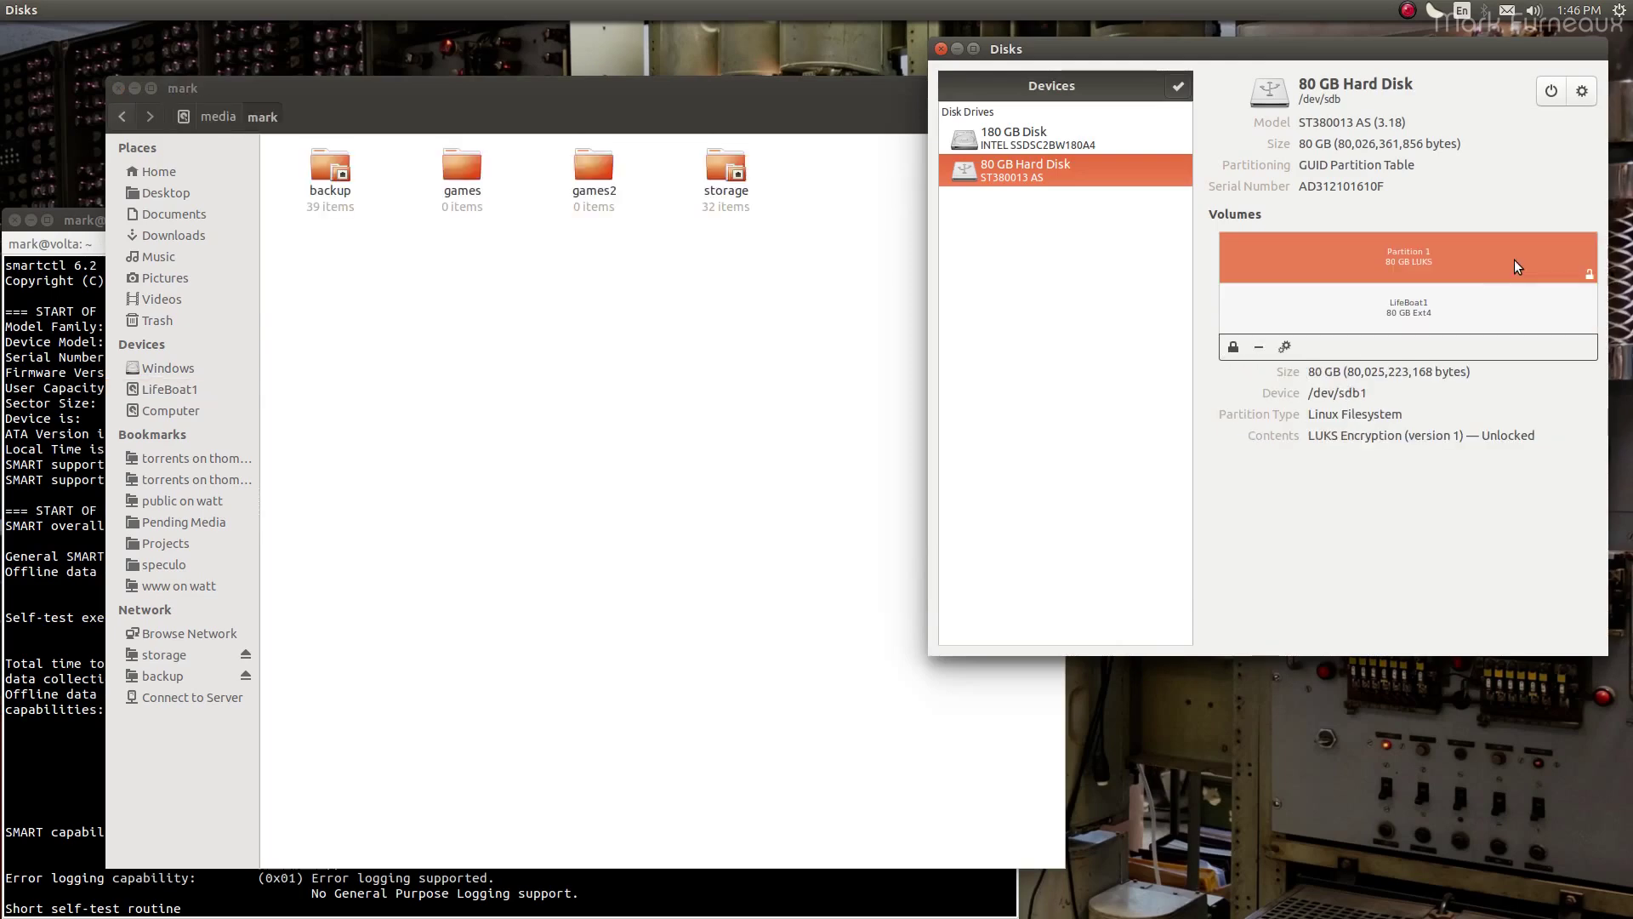
pyautogui.click(1234, 347)
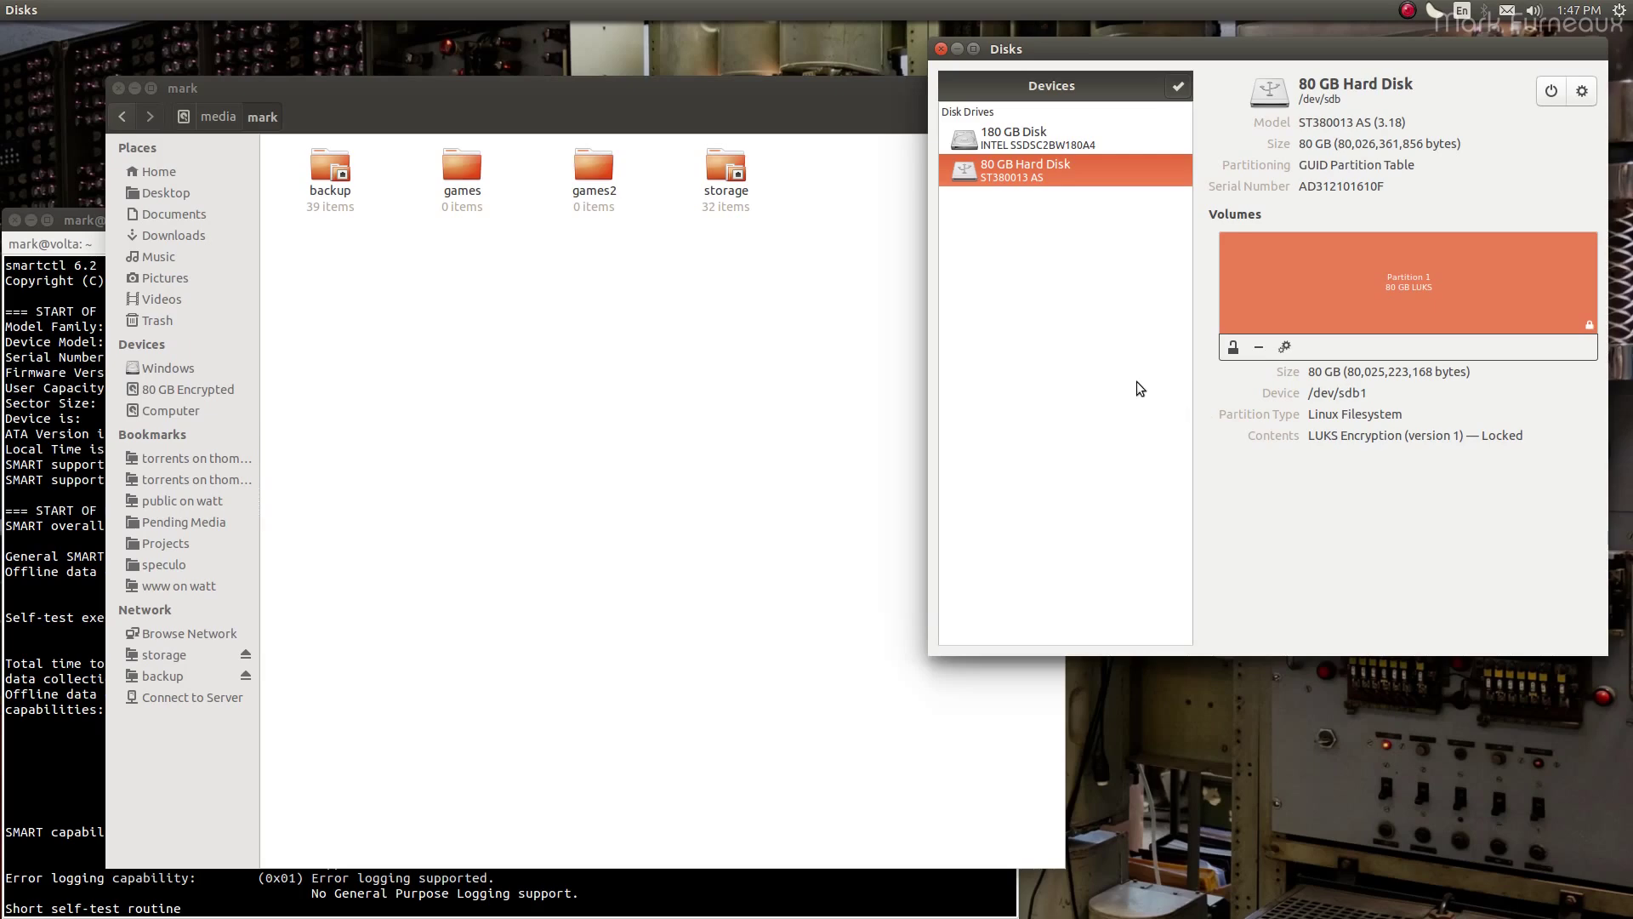
# Power off the 80 GB hard disk and bring up the live kernel log in the terminal
pyautogui.click(1579, 93)
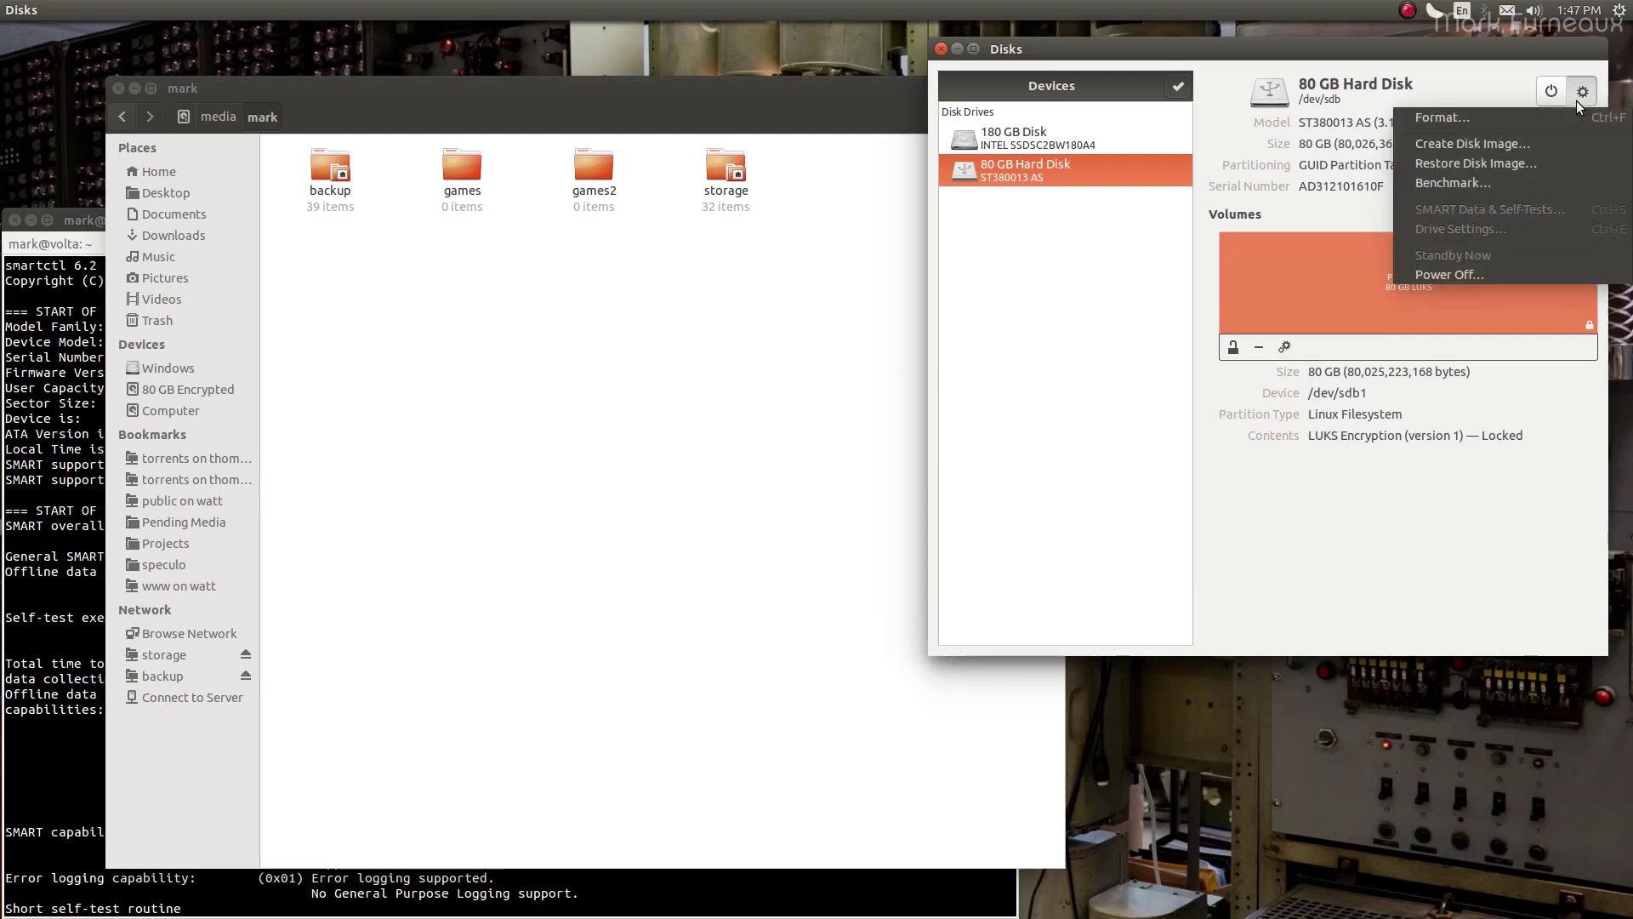
pyautogui.click(1530, 272)
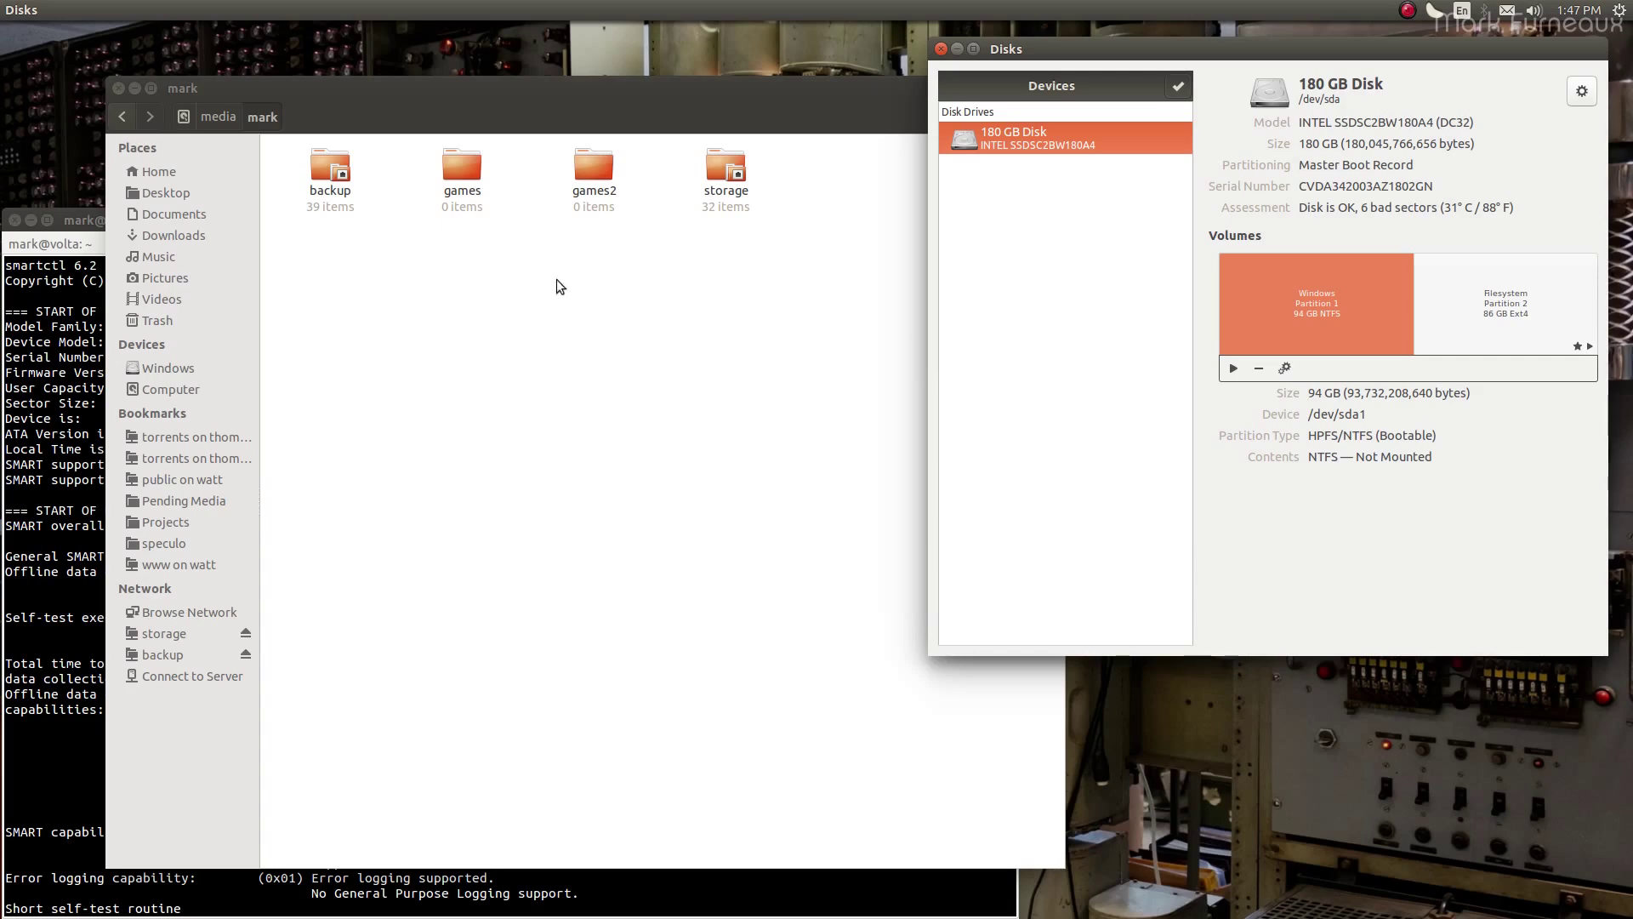
pyautogui.click(119, 88)
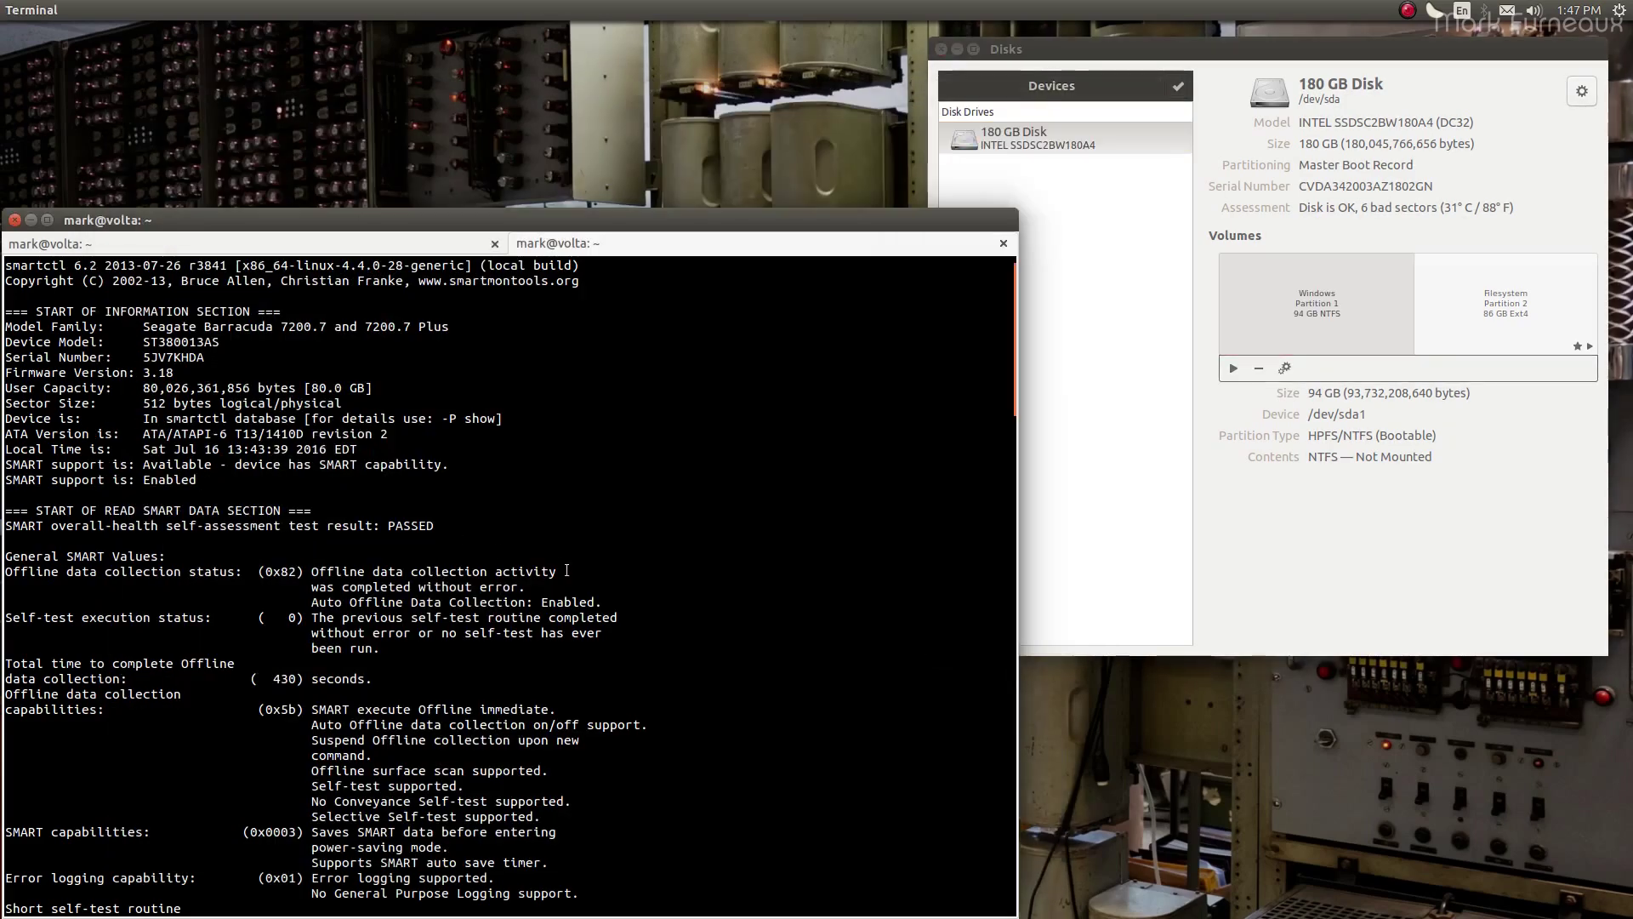
pyautogui.hotkey('ctrl', 'pagedown')
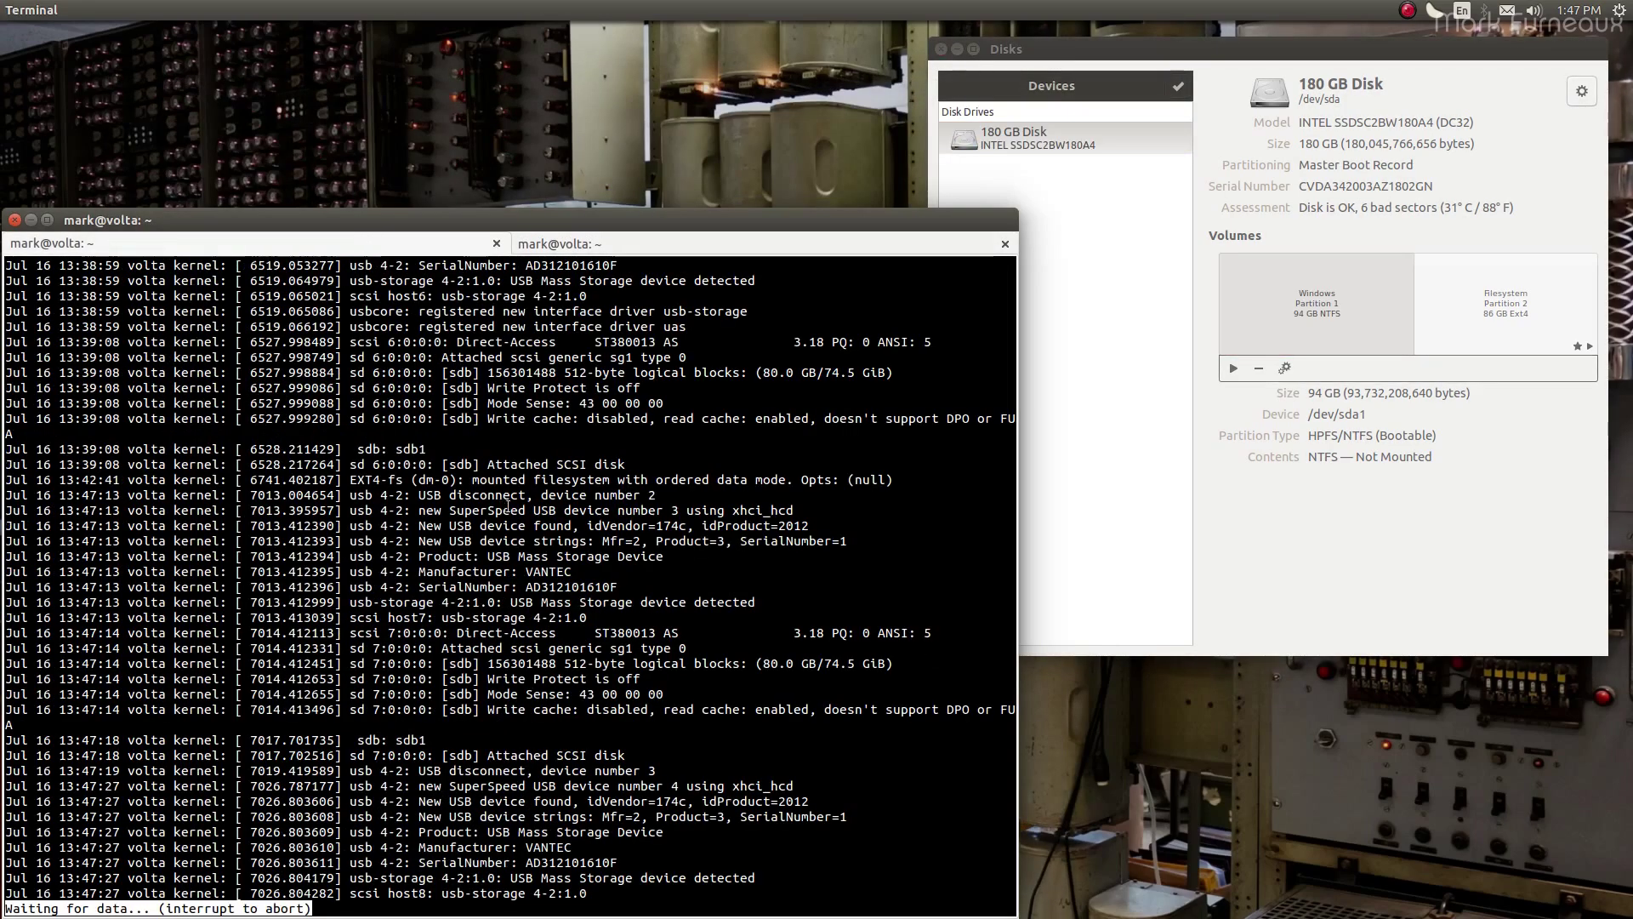